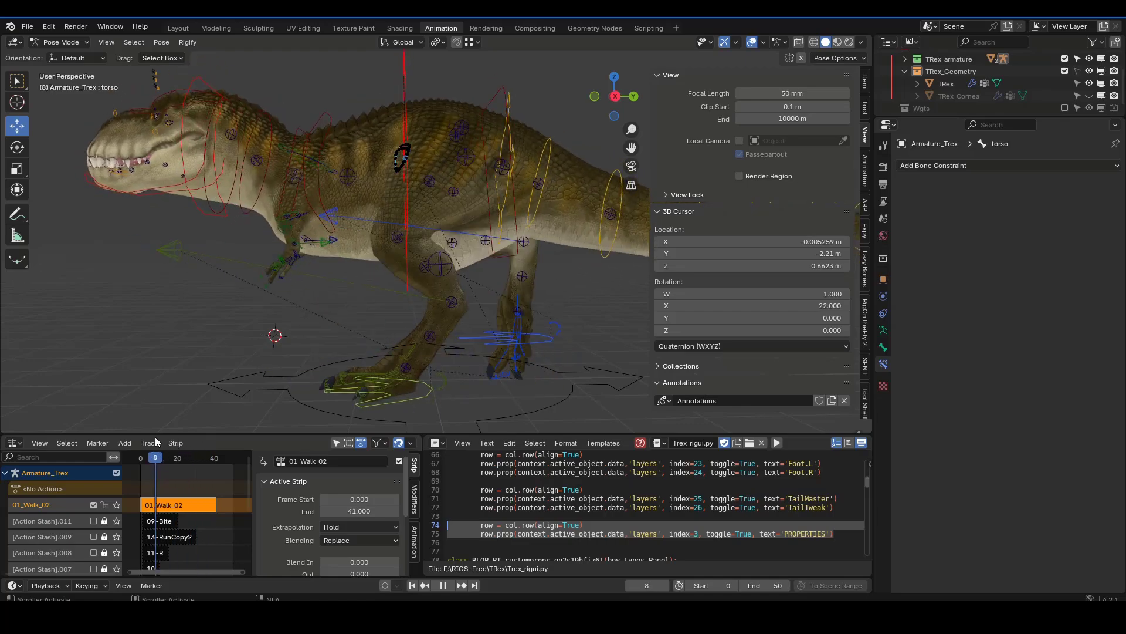
Go to frame 22 of the walk animation and select the torso and both IK foot controls.
key("space")
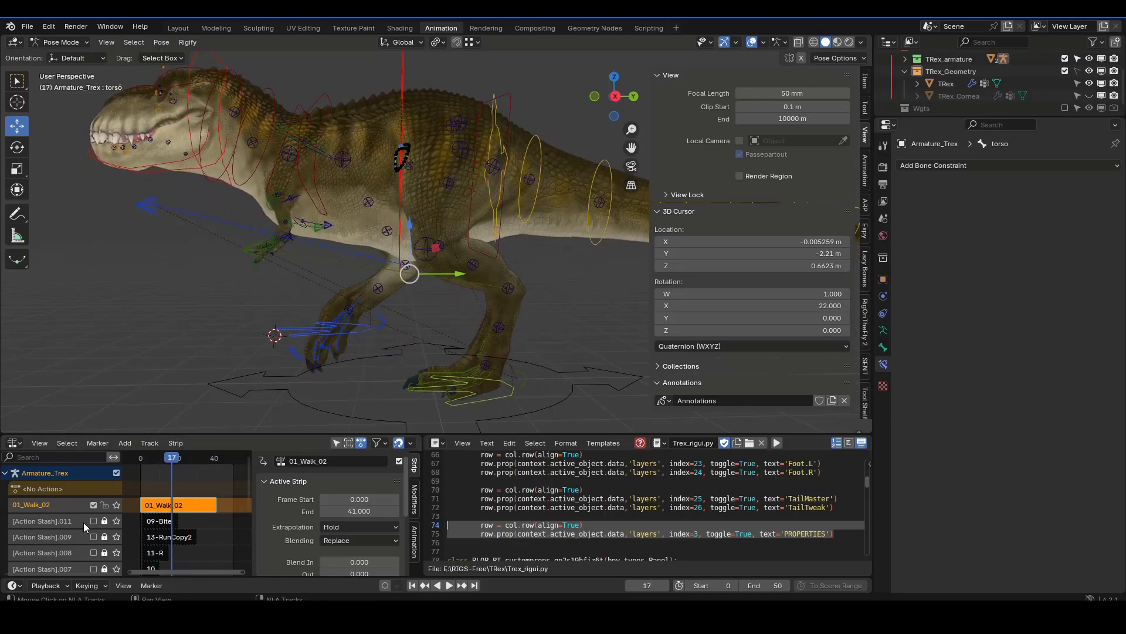
left_click_drag(155, 459, 181, 445)
middle_click_drag(343, 310, 259, 349)
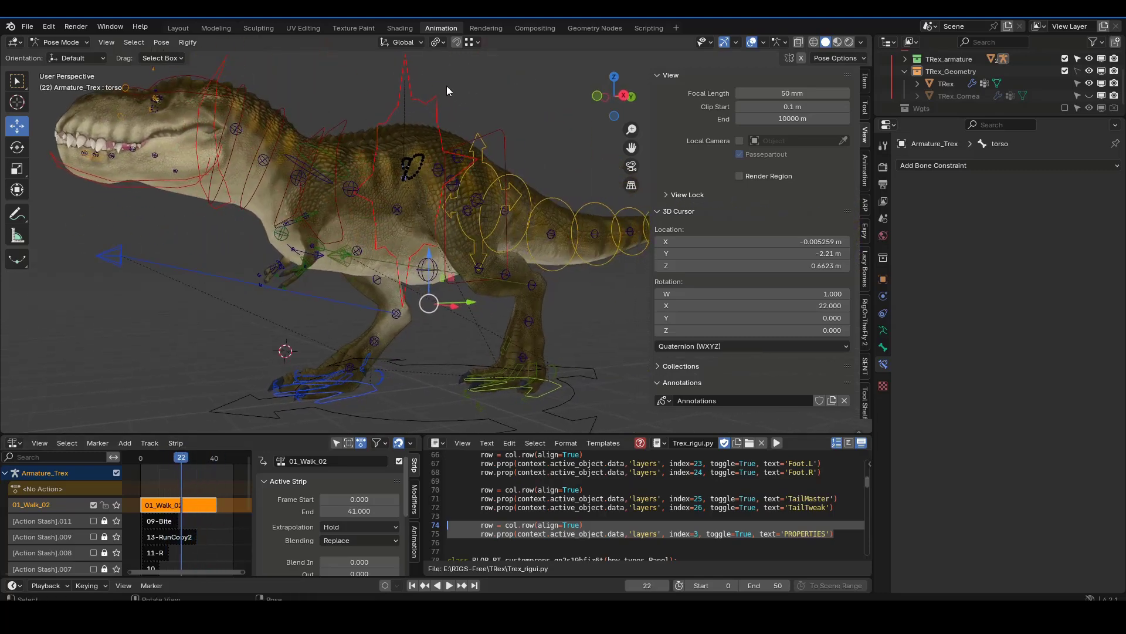
left_click_drag(401, 109, 452, 104)
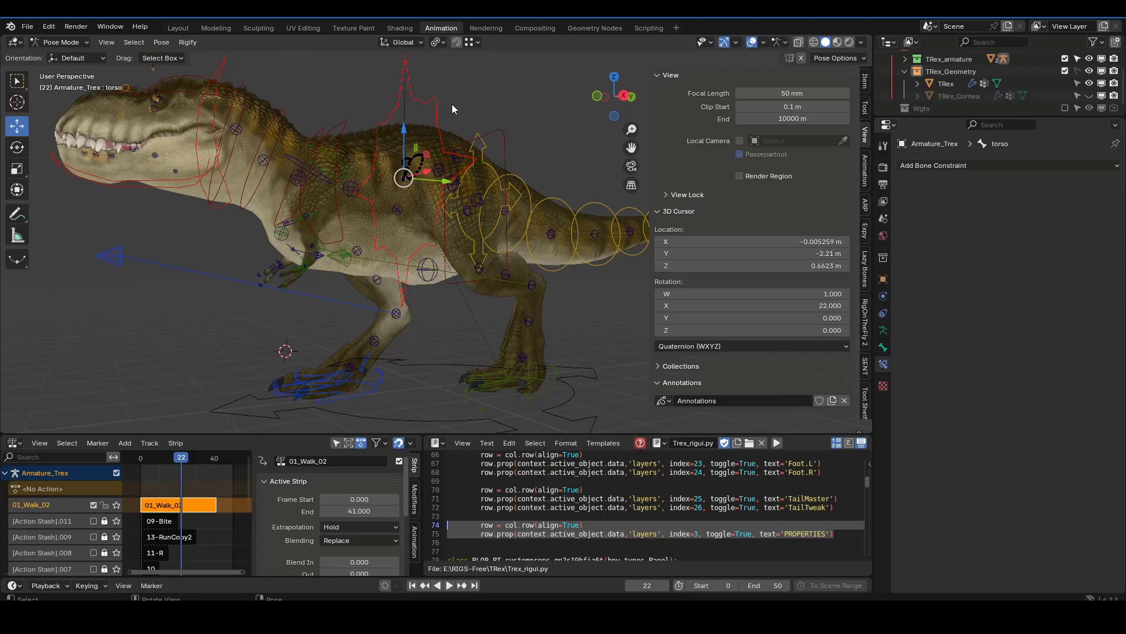
left_click(554, 389)
left_click(369, 389)
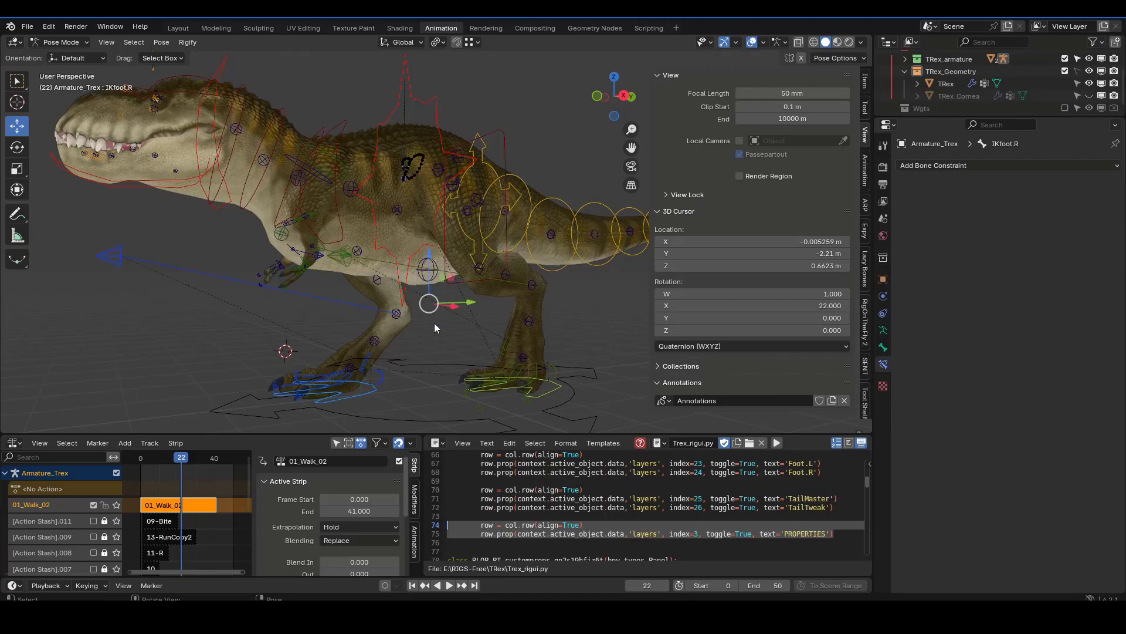
Try moving the selected torso and foot controls, undo the move, and snap the 3D cursor to the selection.
left_click_drag(425, 308, 381, 325)
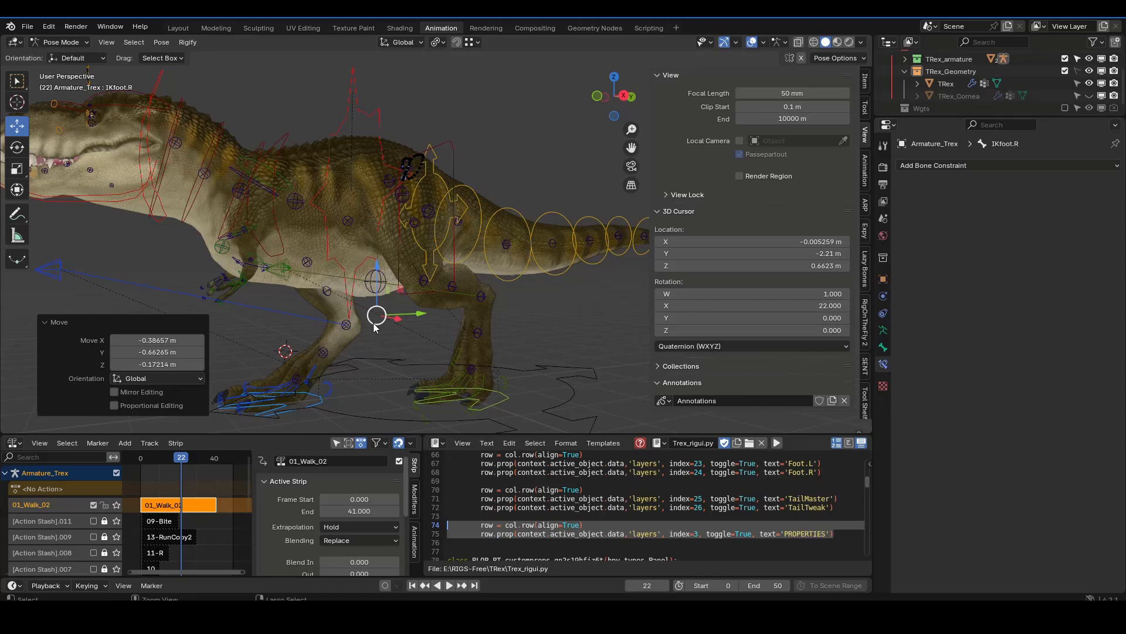
key("ctrl+z")
scroll(386, 329, "down", 5)
mouse_move(368, 315)
middle_mouse_down()
mouse_move(306, 323)
mouse_move(353, 301)
middle_mouse_up()
key("shift+s")
left_click(354, 368)
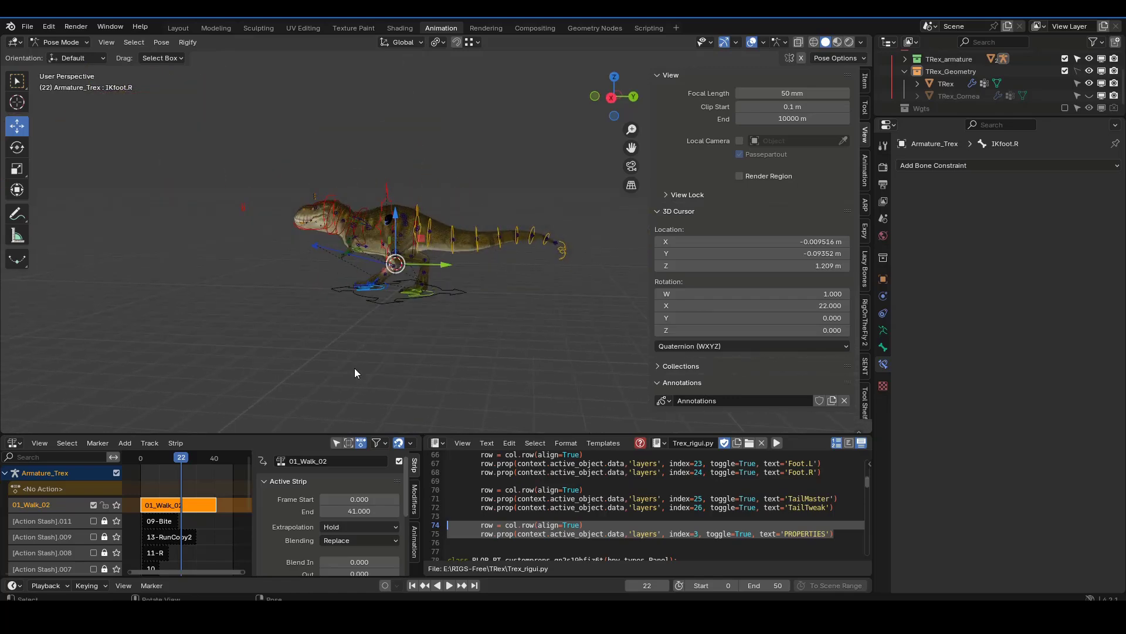
middle_click_drag(354, 368, 361, 316)
scroll(388, 365, "up", 5)
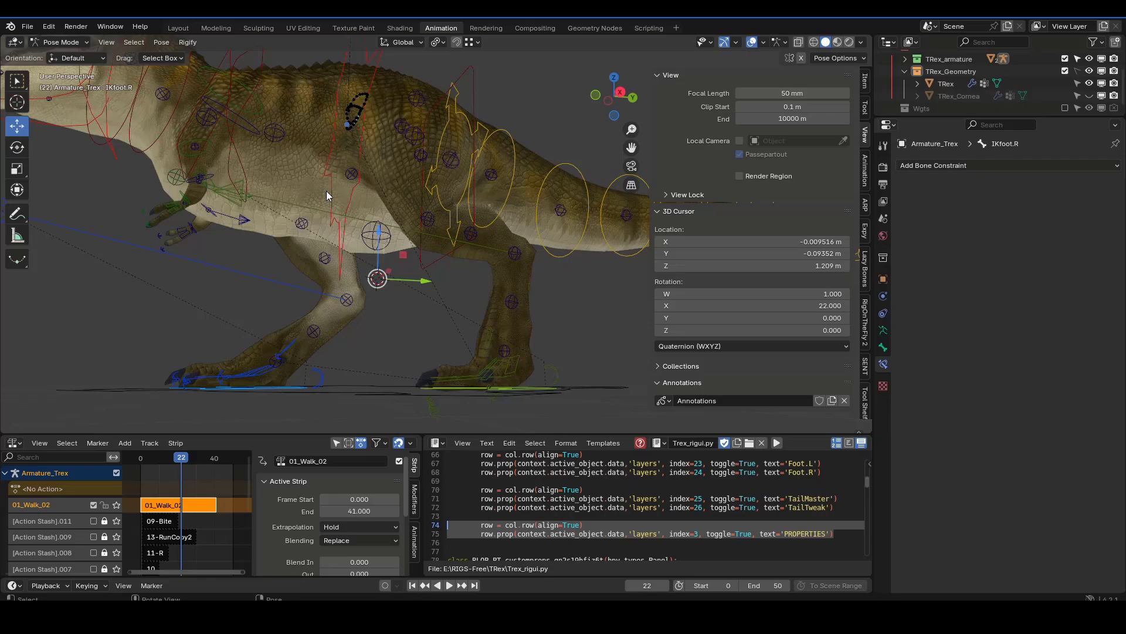
Go to frame 14 of the walk, select all bones of the rig, and copy the pose.
key("space")
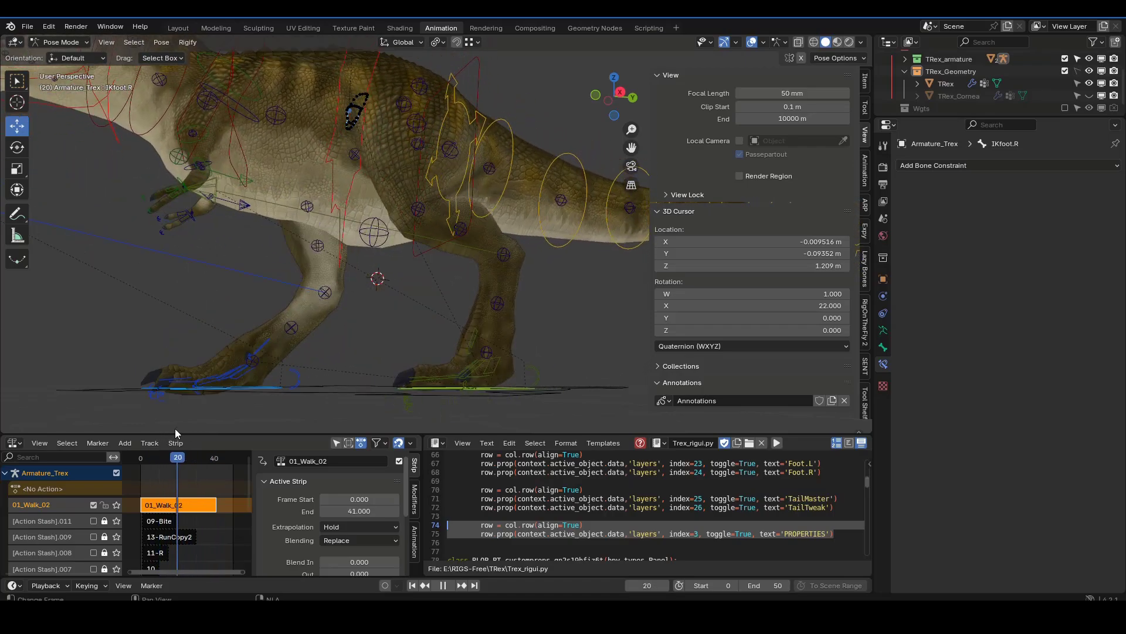
key("space")
middle_click_drag(287, 293, 316, 252)
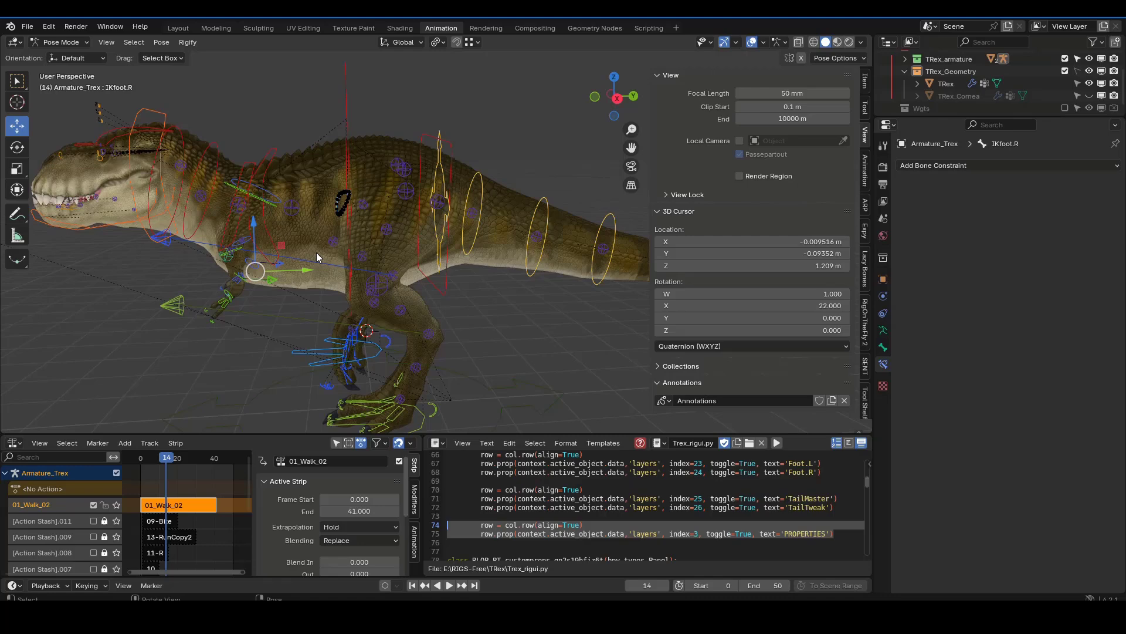
left_click(163, 44)
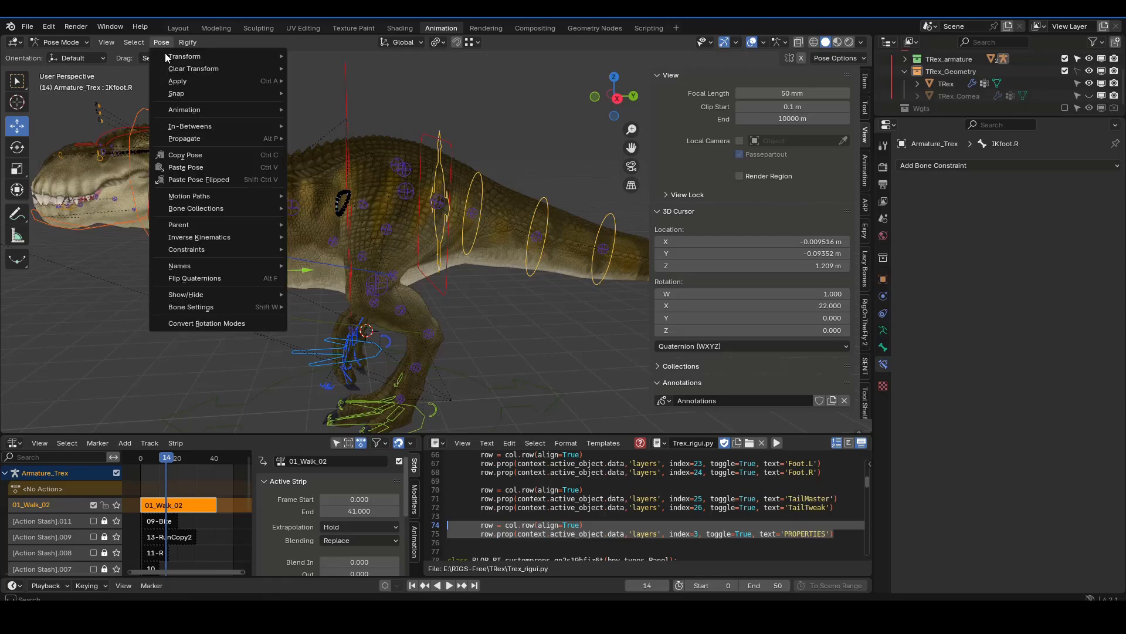
left_click(209, 156)
Go to frame 42 and set the 3D cursor's Y location to -1.684 m.
middle_click_drag(488, 308, 504, 295)
left_click(441, 406)
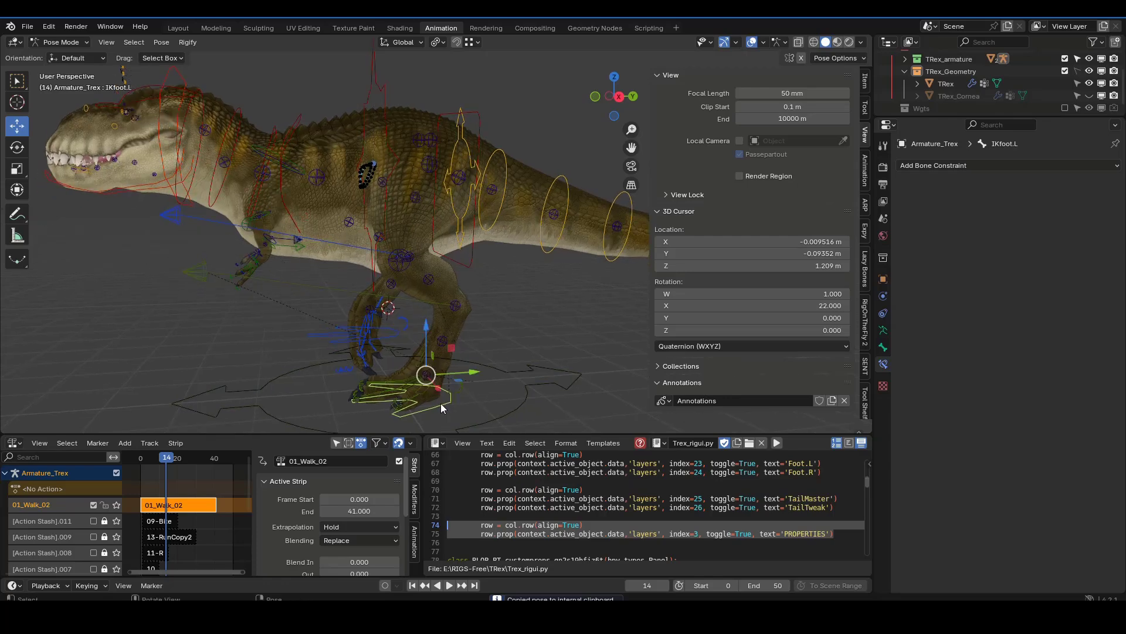
left_click(465, 258)
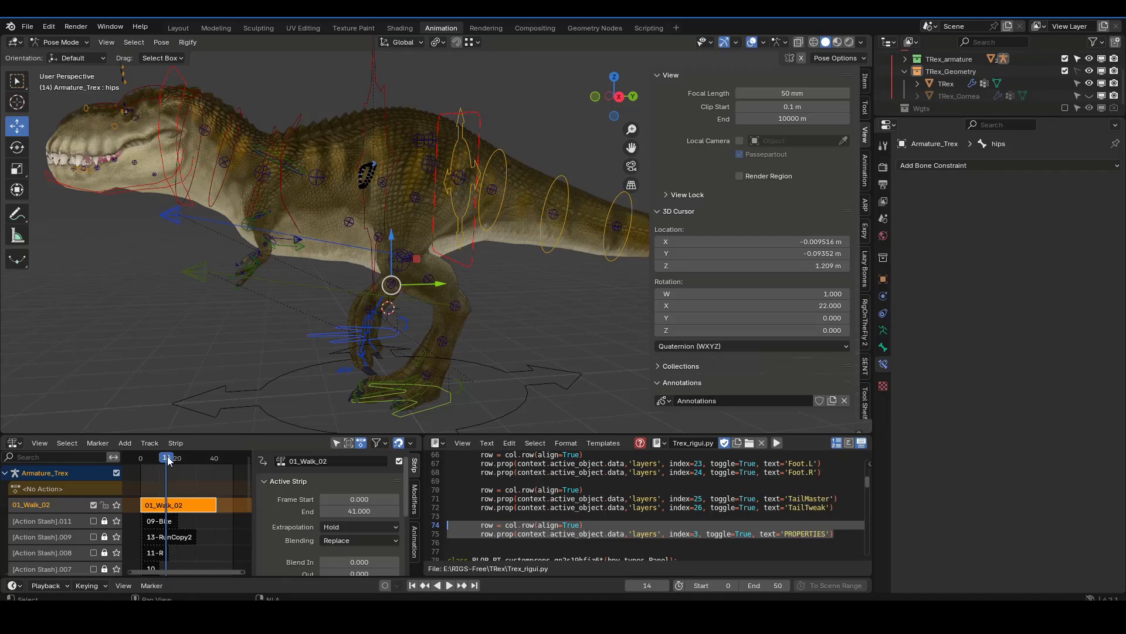
key("space")
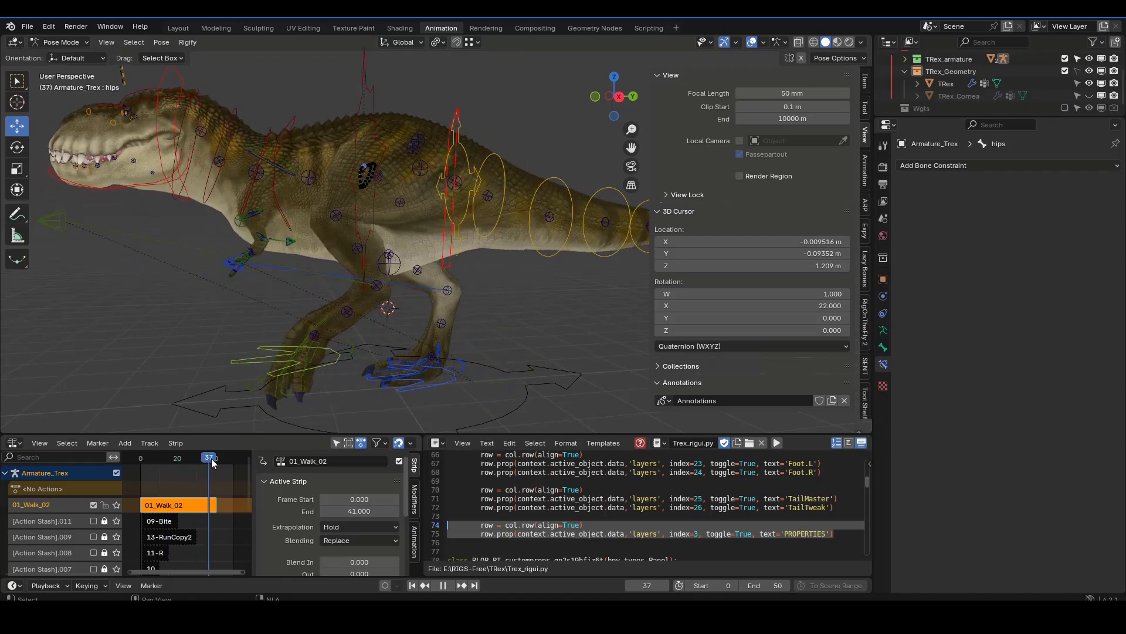
key("space")
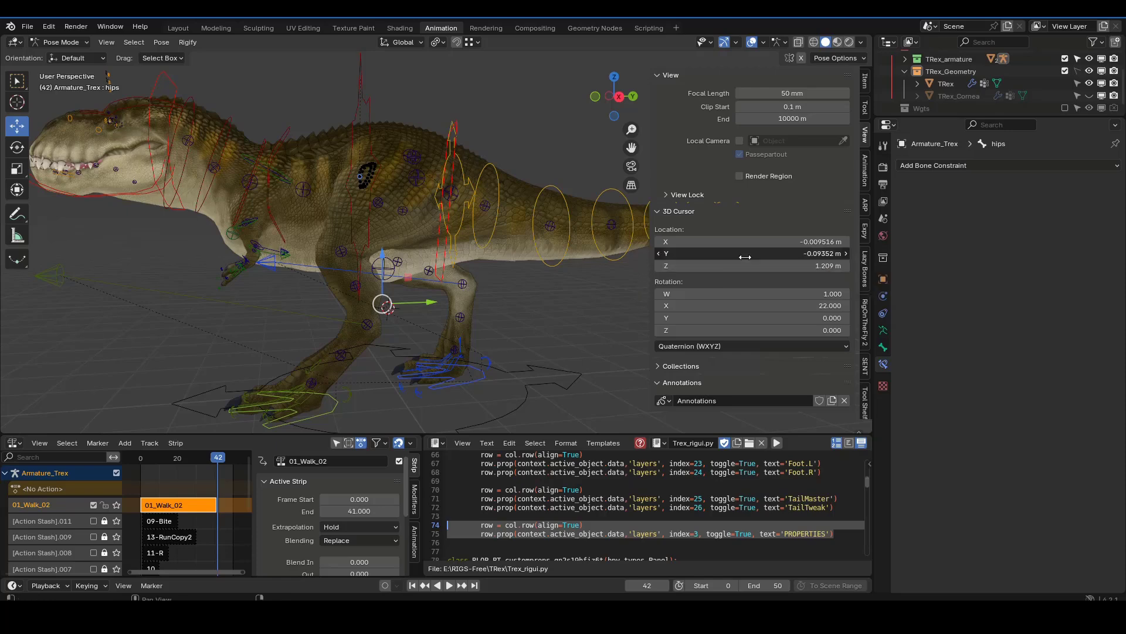
left_click_drag(753, 253, 727, 253)
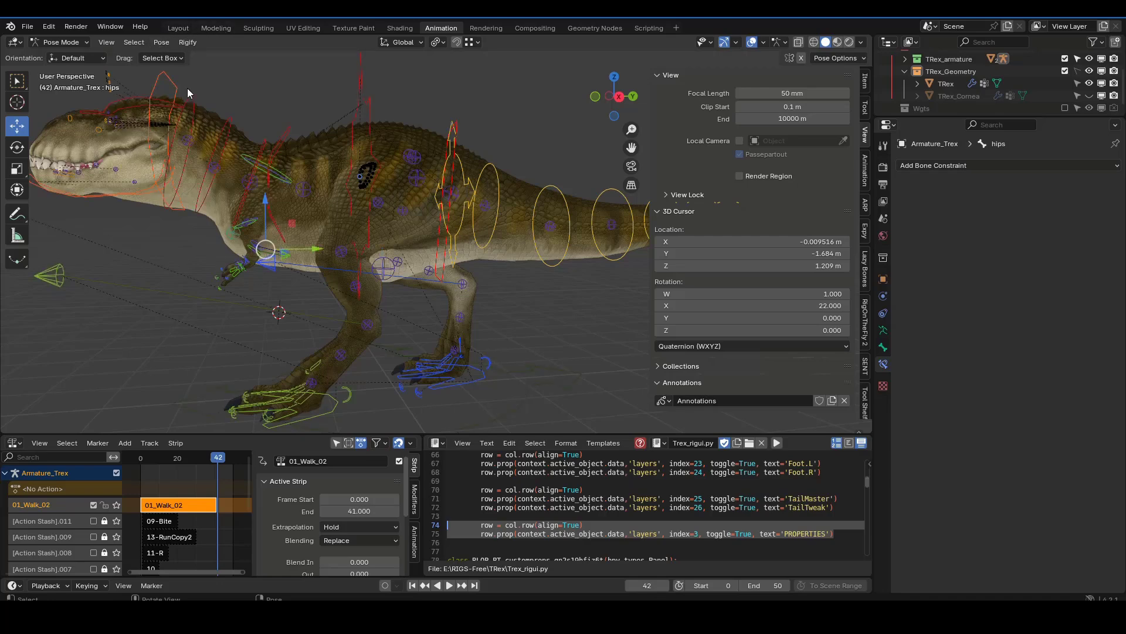
Paste the copied pose onto the rig, and snap the foot and torso controls to the 3D cursor, keeping their offset.
left_click(162, 42)
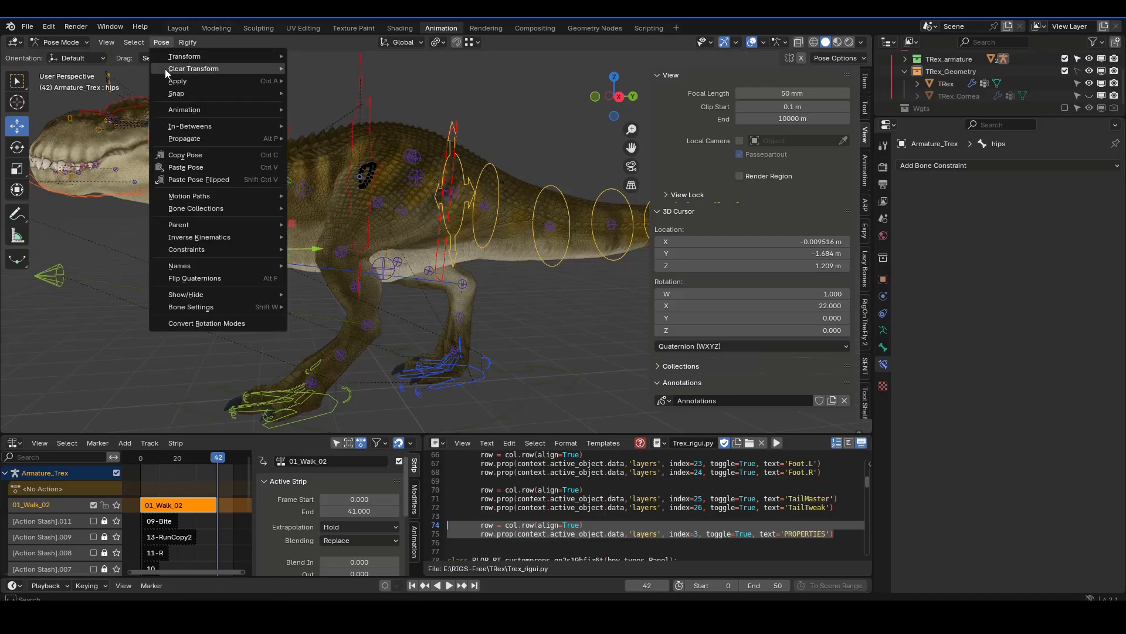
left_click(186, 168)
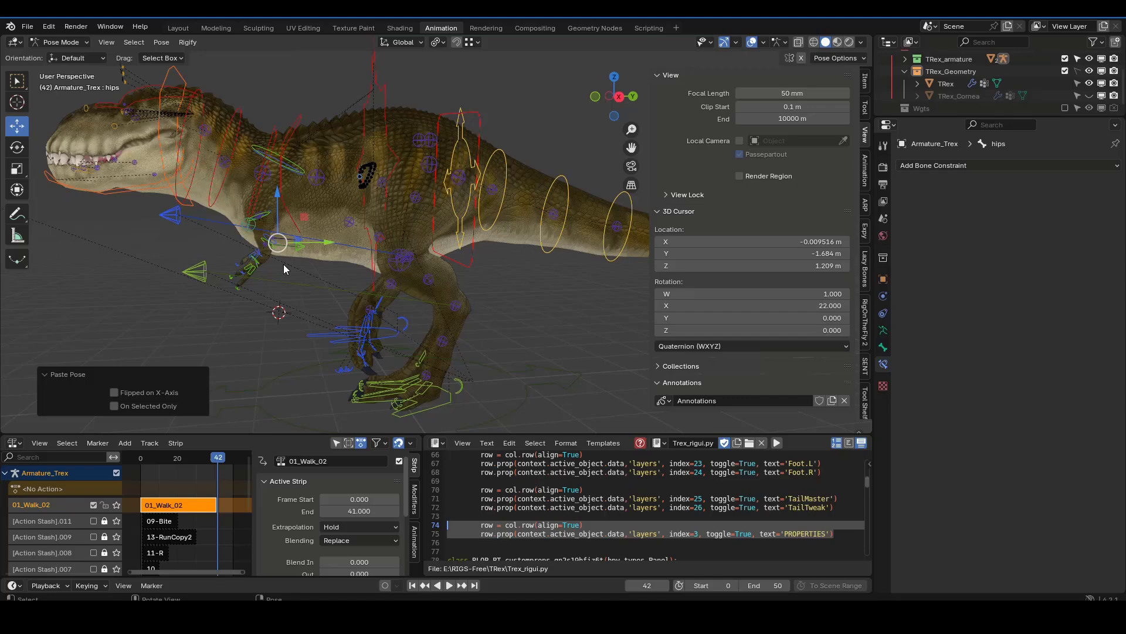
left_click(445, 401)
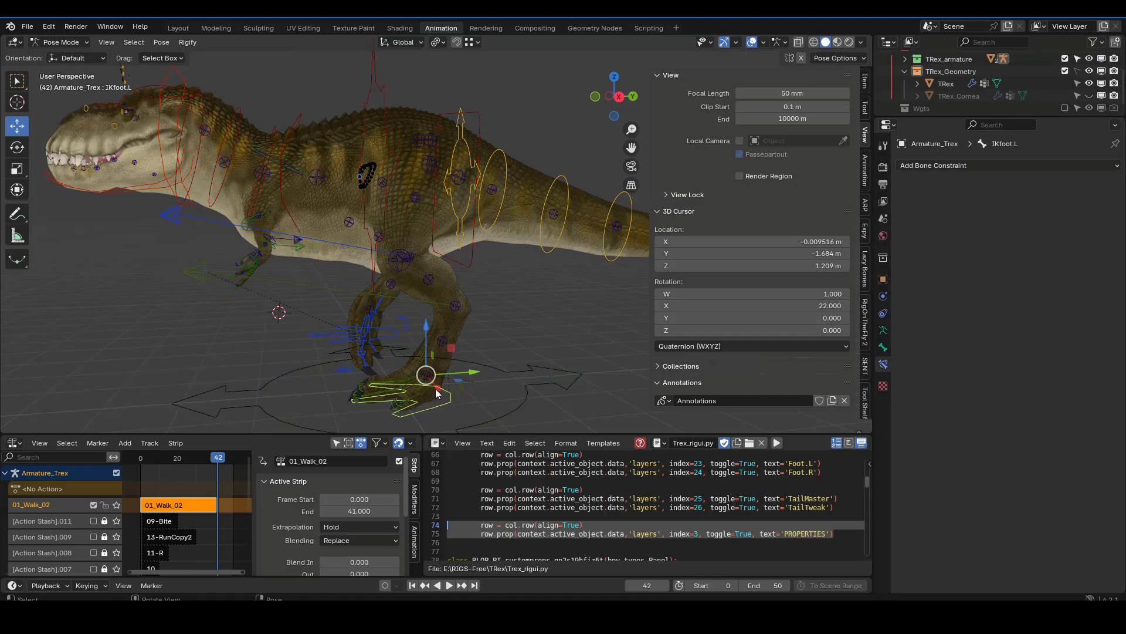
left_click(396, 341)
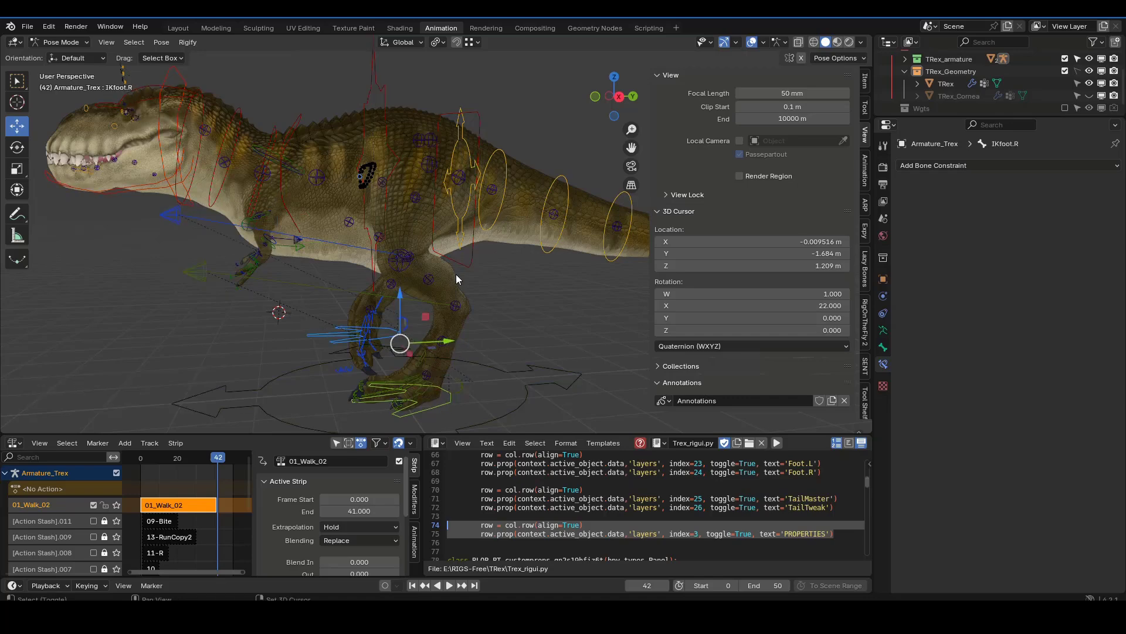
left_click(385, 74, "shift")
key("shift+s")
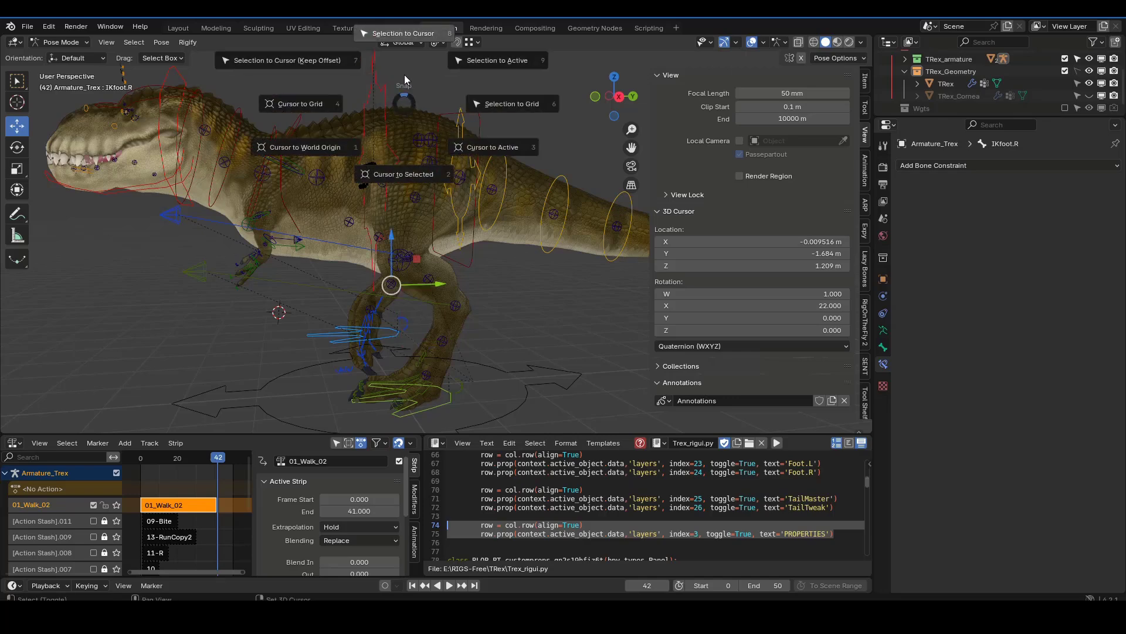
left_click(334, 60)
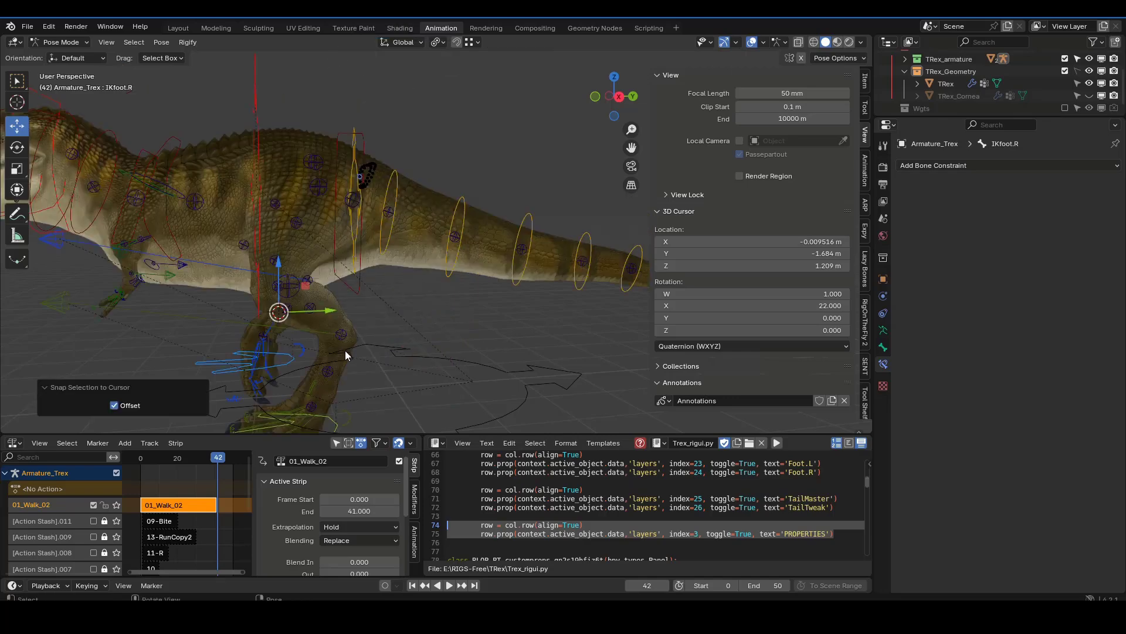
mouse_move(408, 373)
middle_mouse_down()
mouse_move(399, 344)
mouse_move(410, 353)
middle_mouse_up()
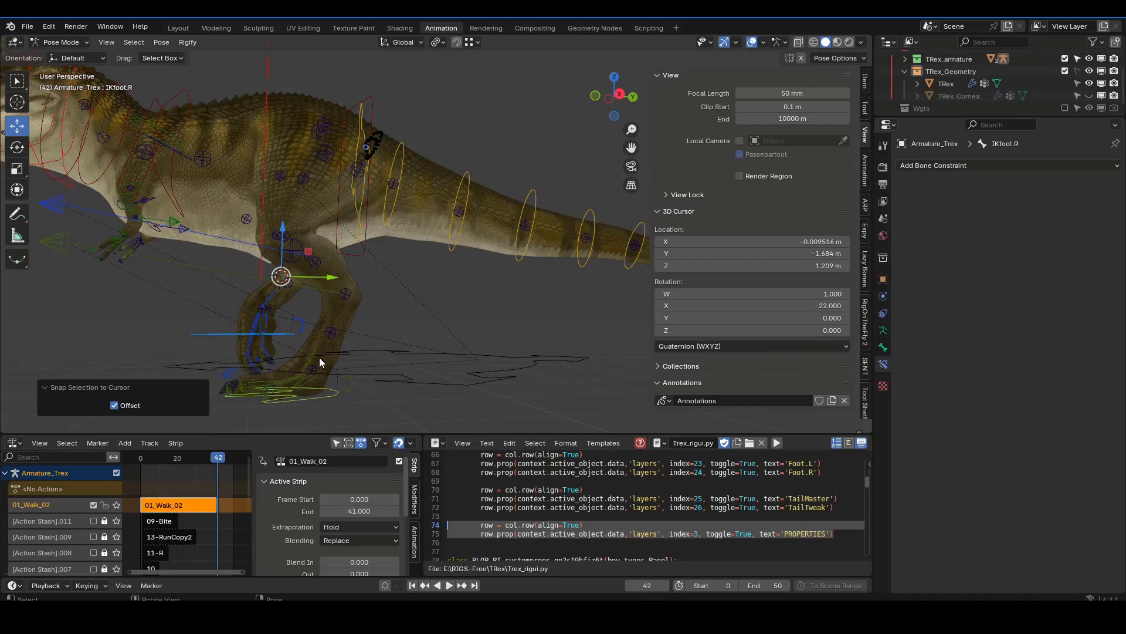
Make Whole Character the active keying set and keyframe the rig's pose at frame 42.
key("i")
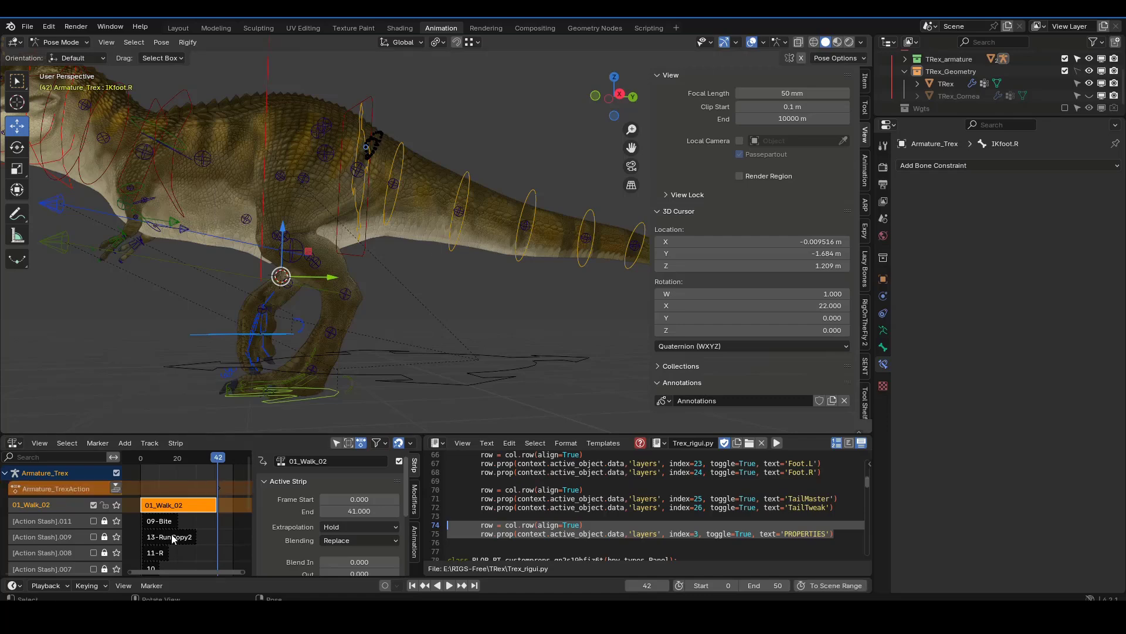
left_click(399, 585)
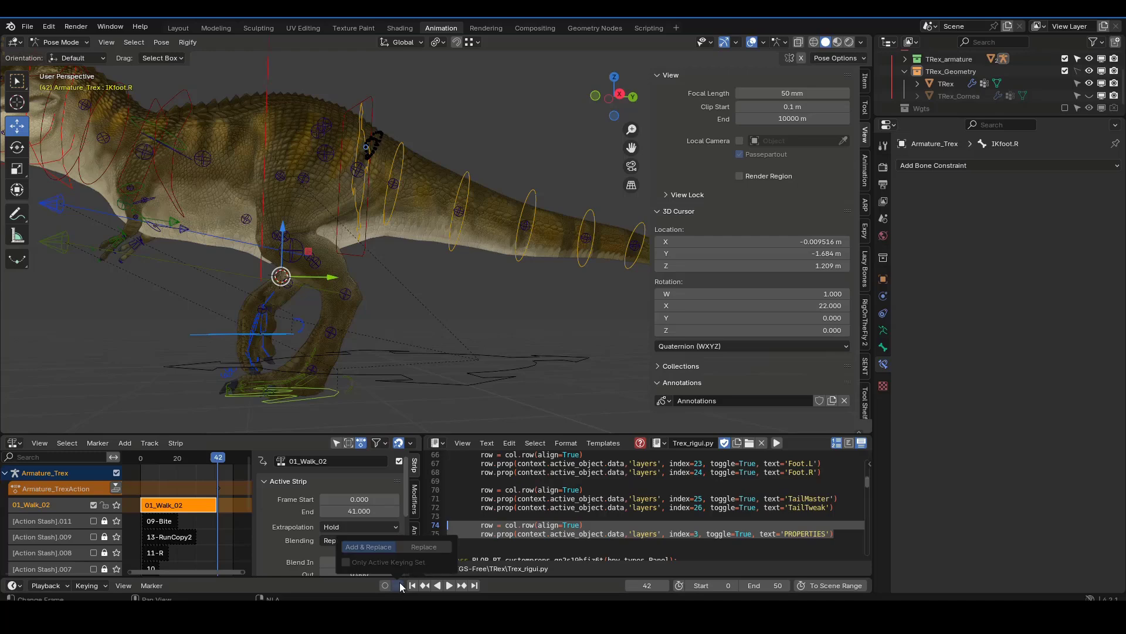
left_click(60, 586)
mouse_move(92, 586)
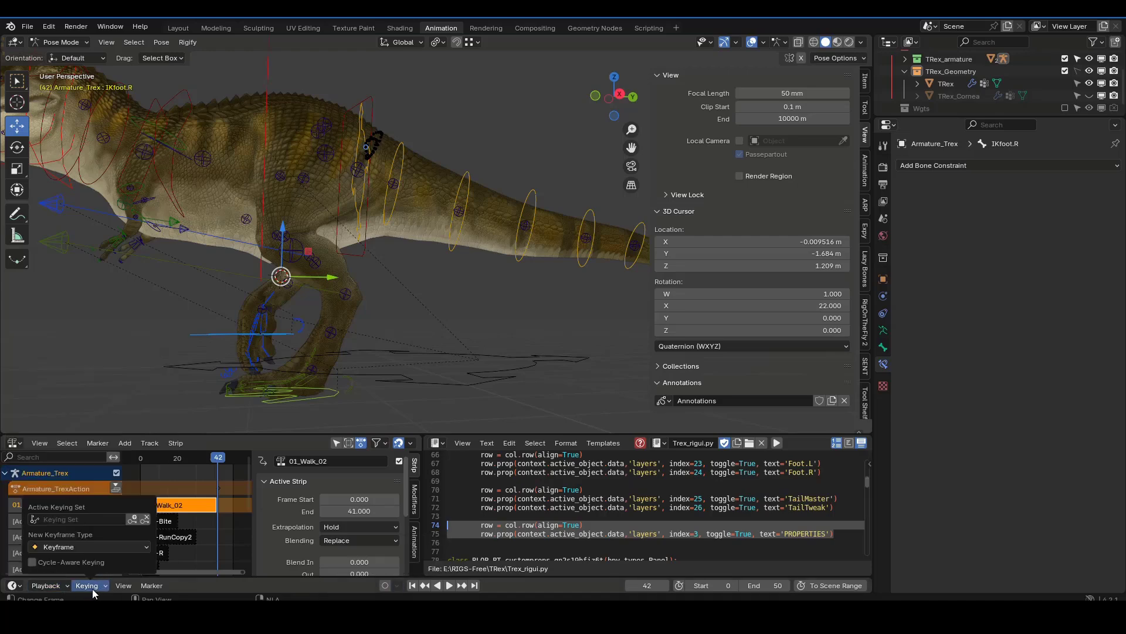
left_click(104, 520)
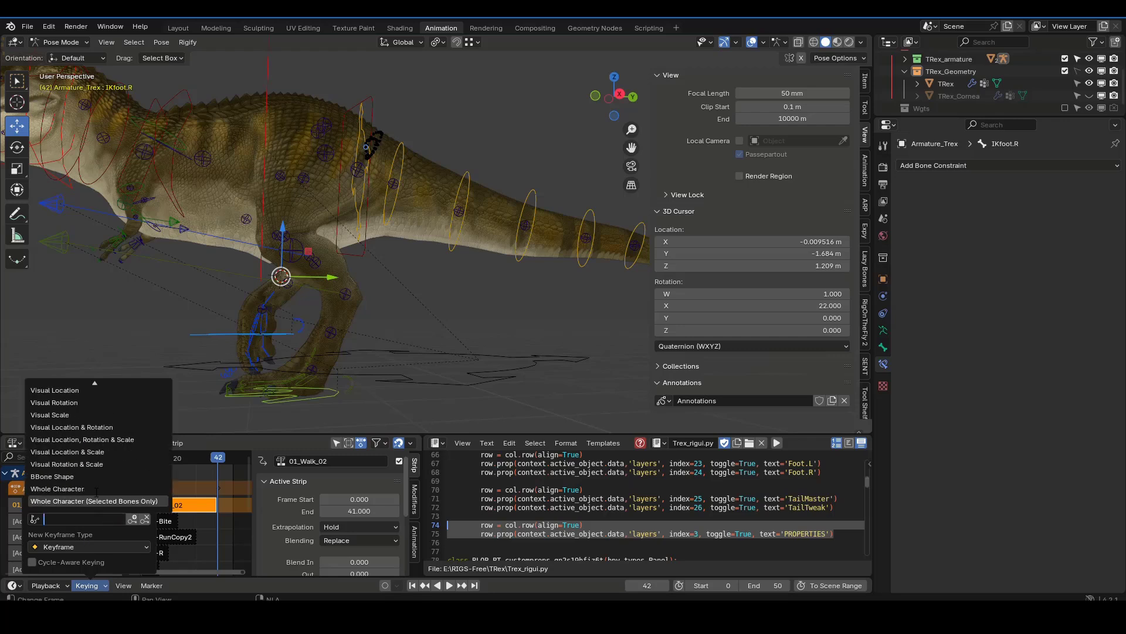
left_click(91, 488)
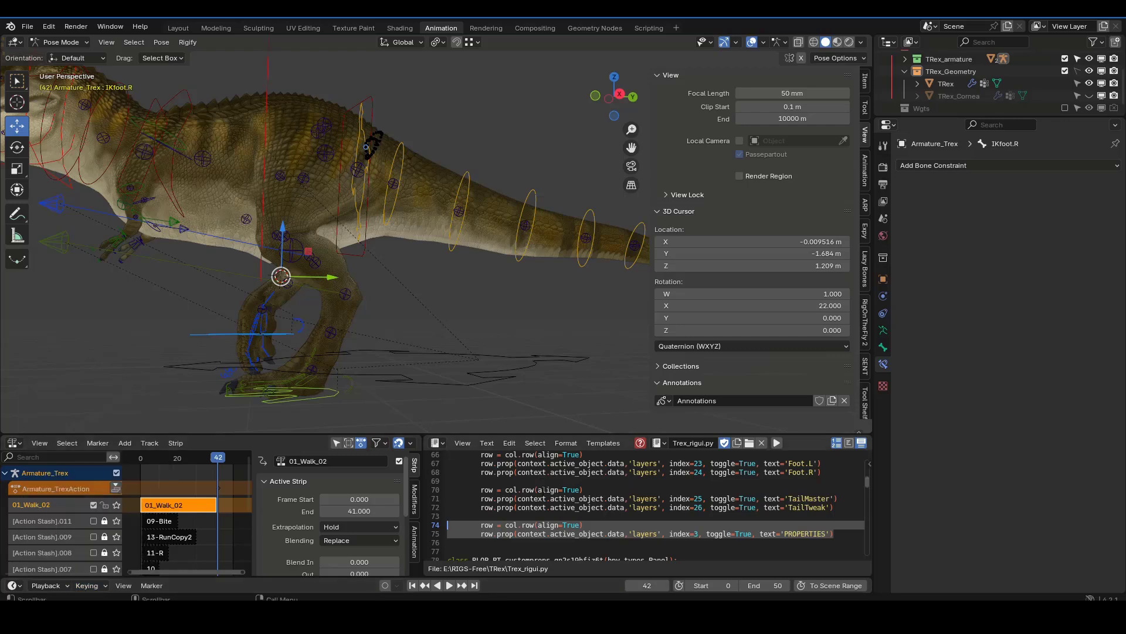
left_click(455, 386)
left_click(456, 385)
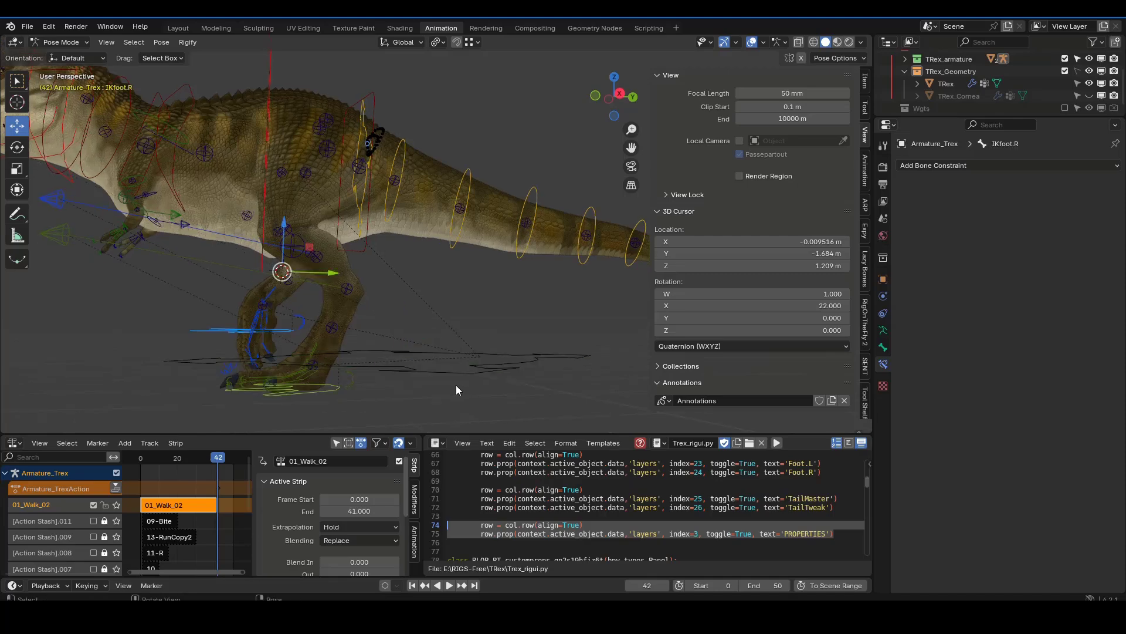
key("i")
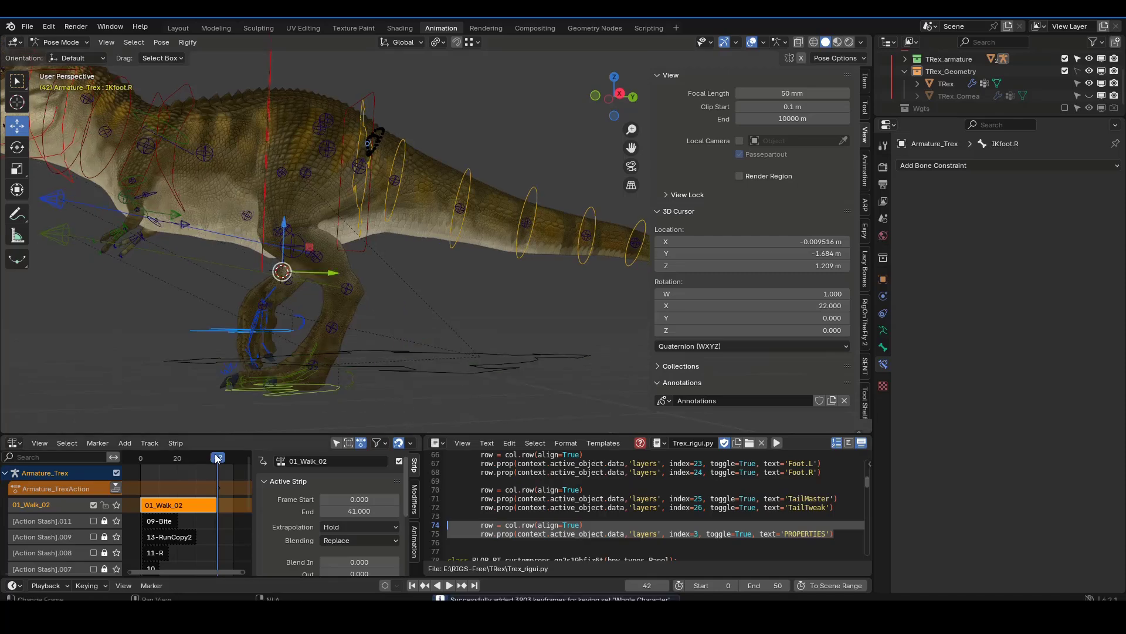
Set the extrapolation of Armature_TrexAction to Nothing so that the walk strip plays outside the keyed frame.
key("space")
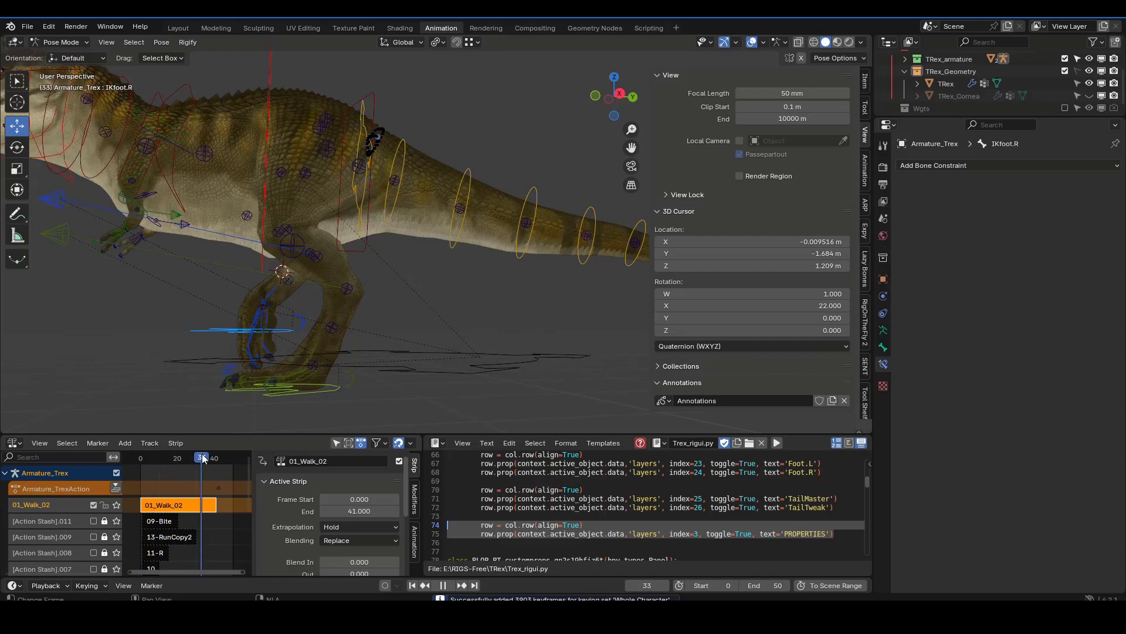
key("space")
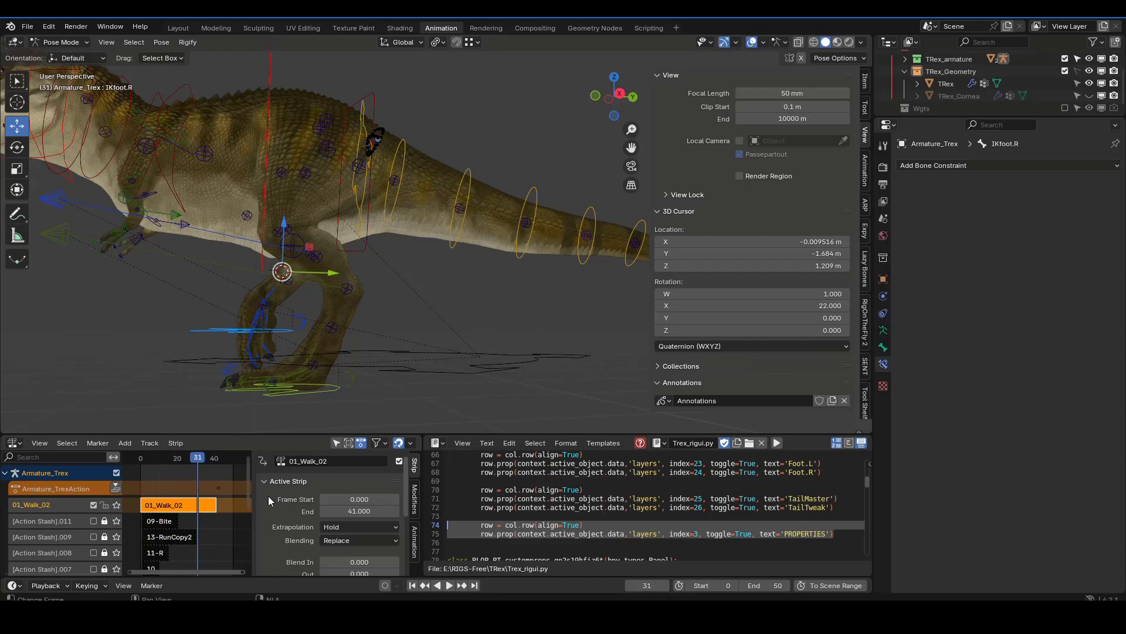
left_click(359, 526)
left_click(92, 488)
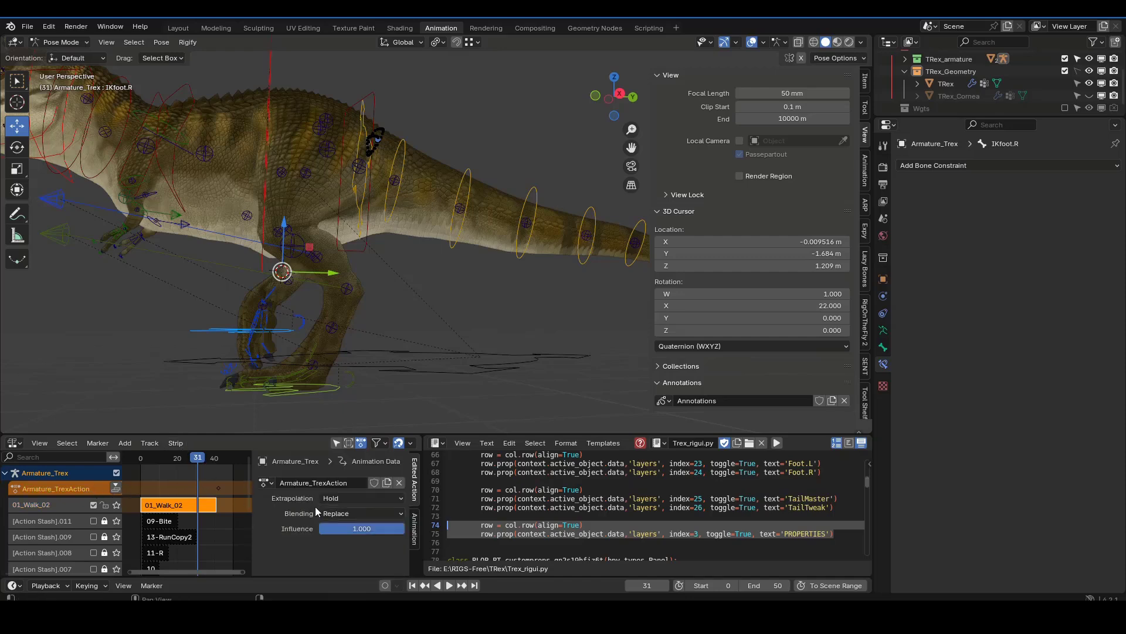
left_click(361, 498)
left_click(347, 527)
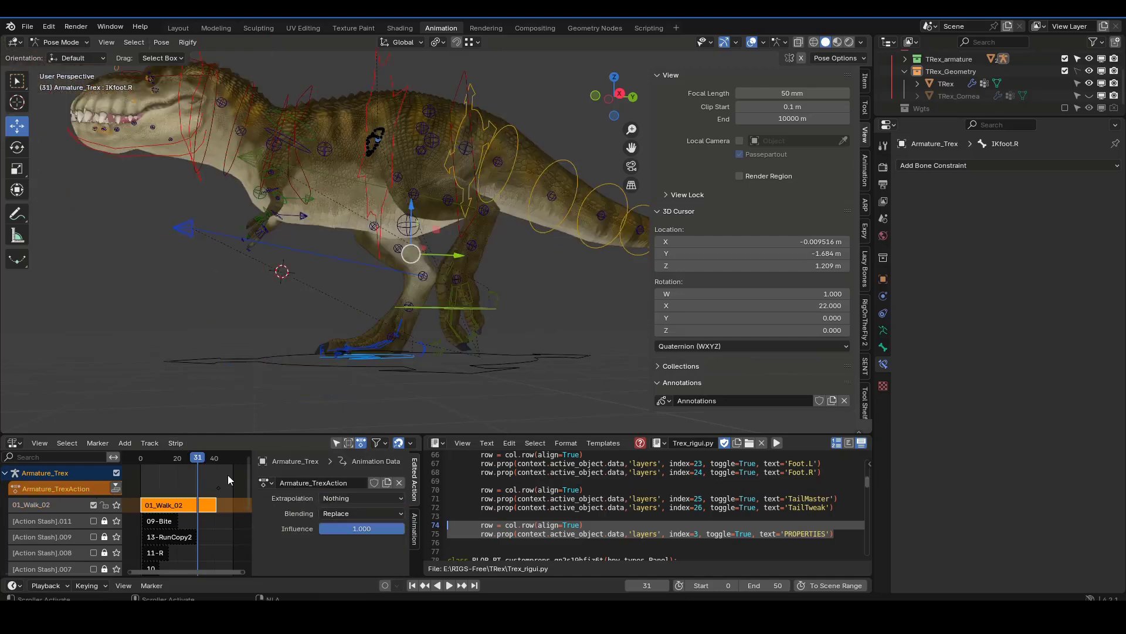
Play and scrub the animation to check the walk strip around the keyed pose, stopping at frame 22.
key("space")
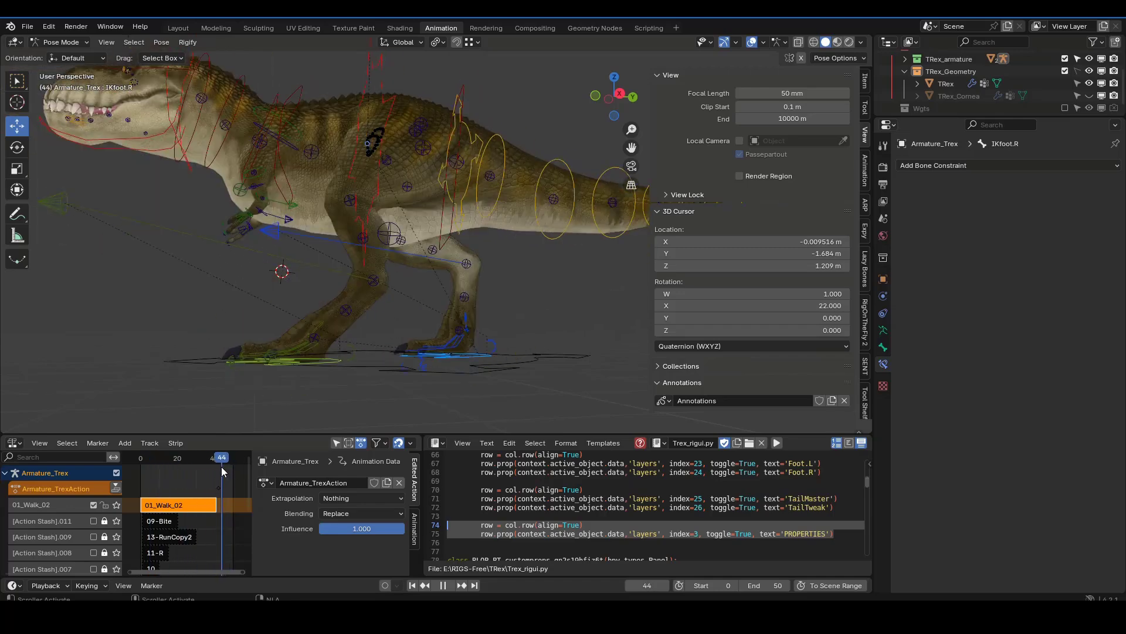
left_click_drag(222, 467, 169, 459)
key("space")
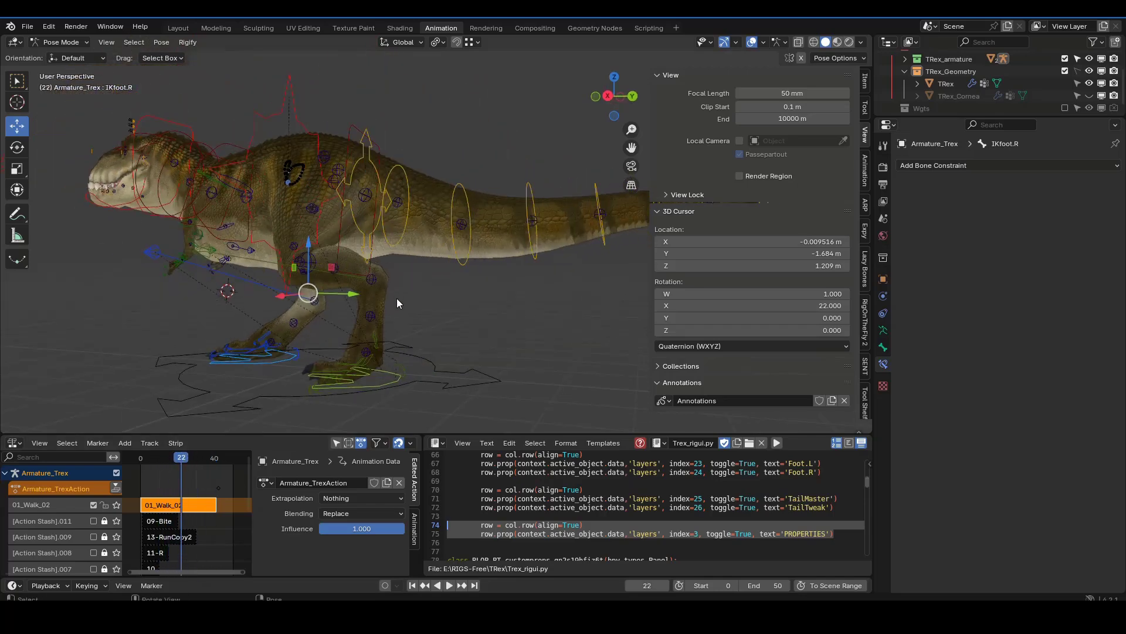
Go to frame 13 of the walk strip and snap the 3D cursor to the selected foot and torso controls.
key("space")
left_click_drag(190, 461, 164, 453)
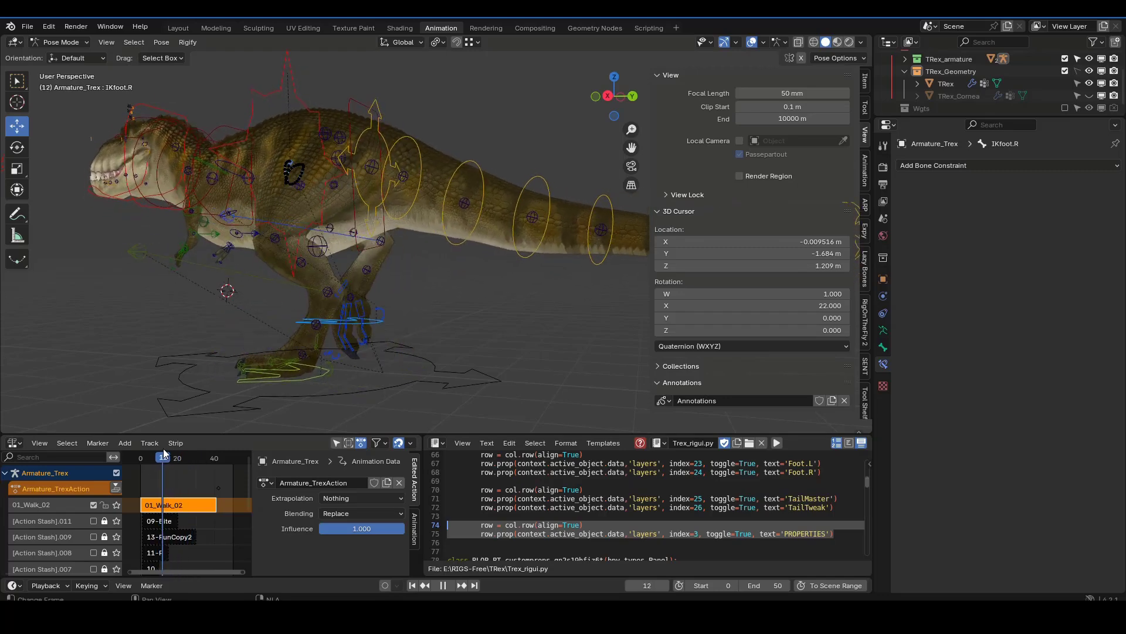
key("space")
middle_click_drag(310, 230, 337, 230)
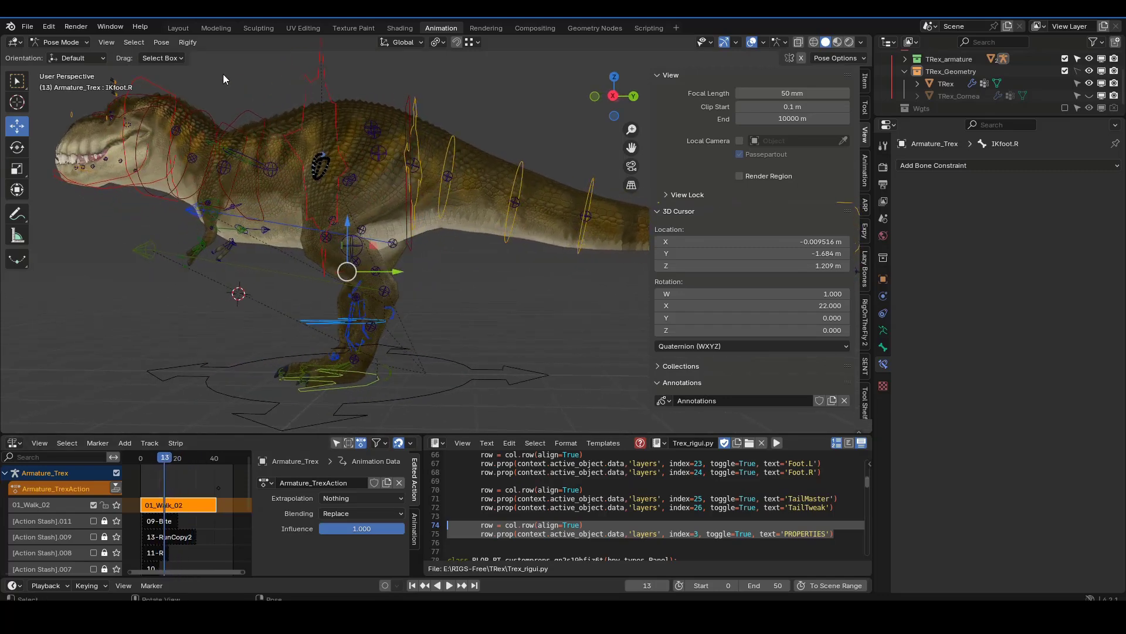
left_click(162, 43)
key("shift+s")
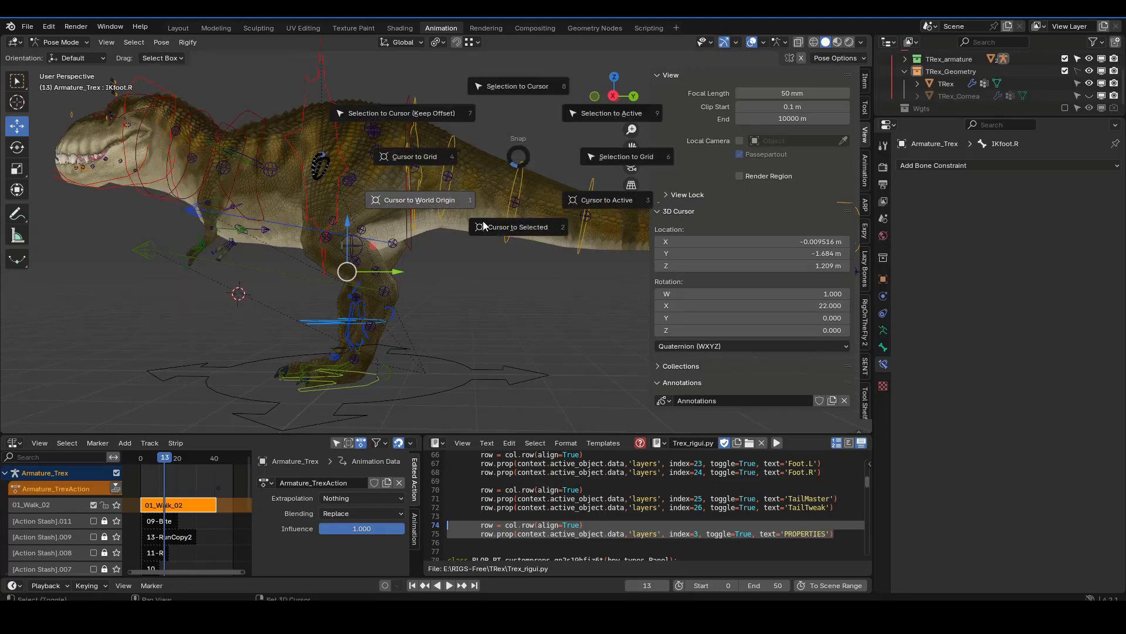
left_click(526, 231)
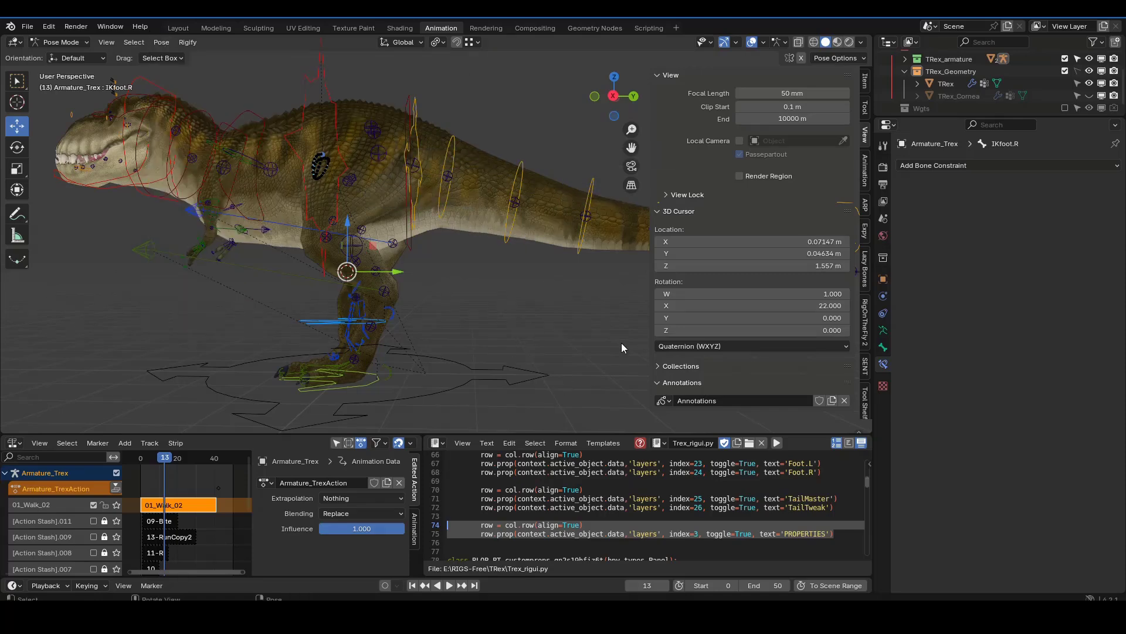
Go to frame 43 and, in the right orthographic view, set the 3D cursor's Y location to -1.554 m.
middle_click_drag(498, 338, 514, 335)
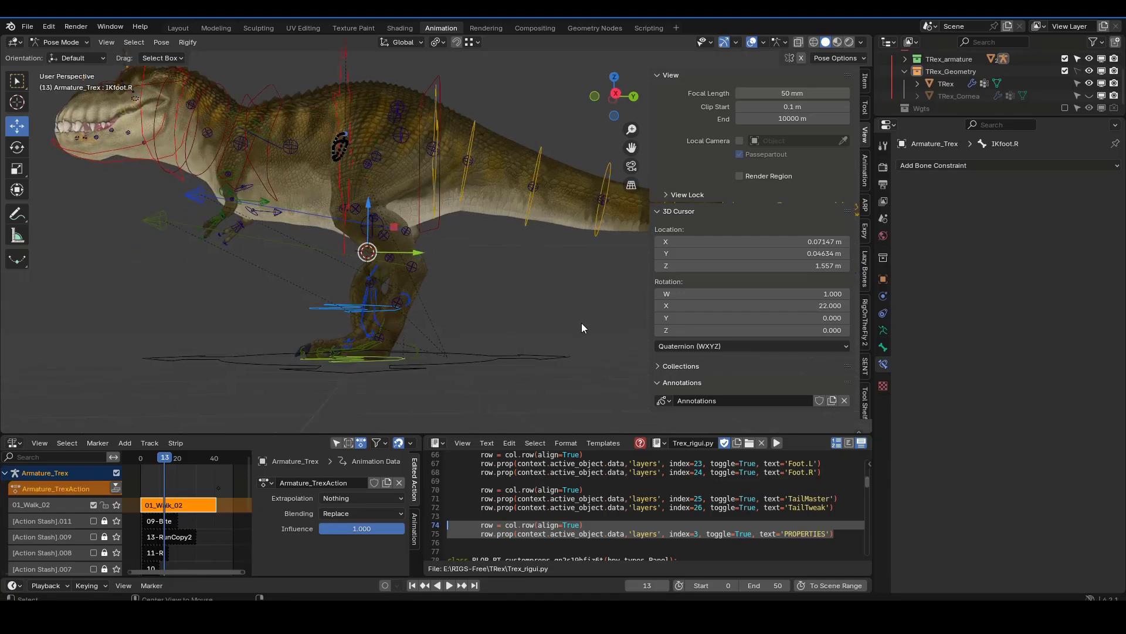
key("KP_1")
key("KP_3")
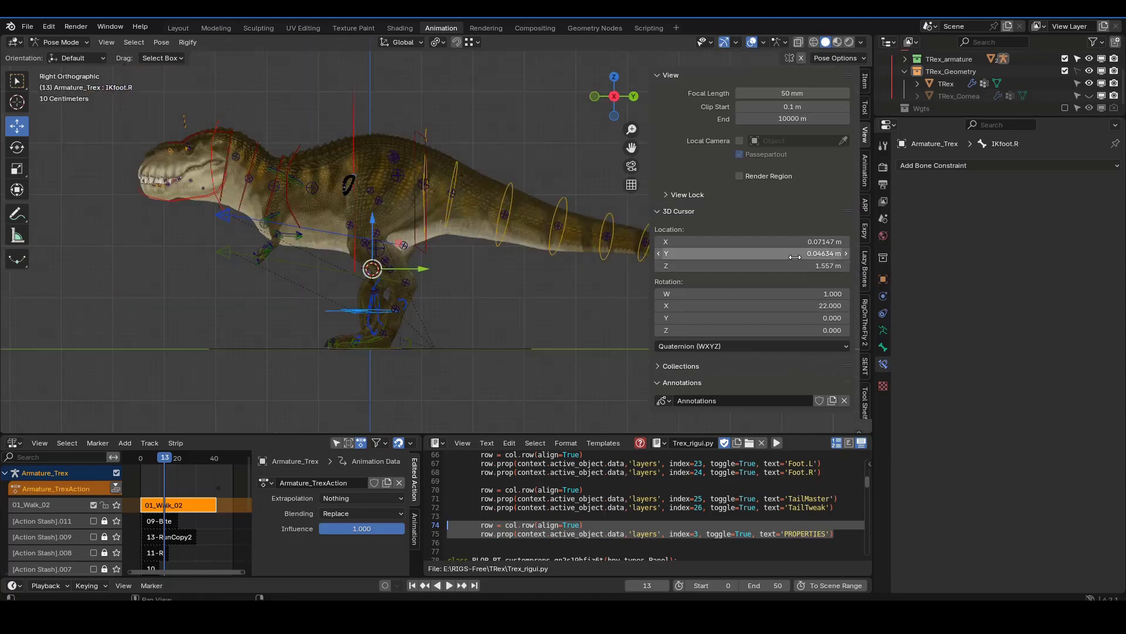
left_click_drag(166, 458, 220, 460)
left_click_drag(766, 251, 739, 251)
Snap the selected controls to the 3D cursor, keeping their offset, and keyframe the whole character at frame 43.
key("shift+s")
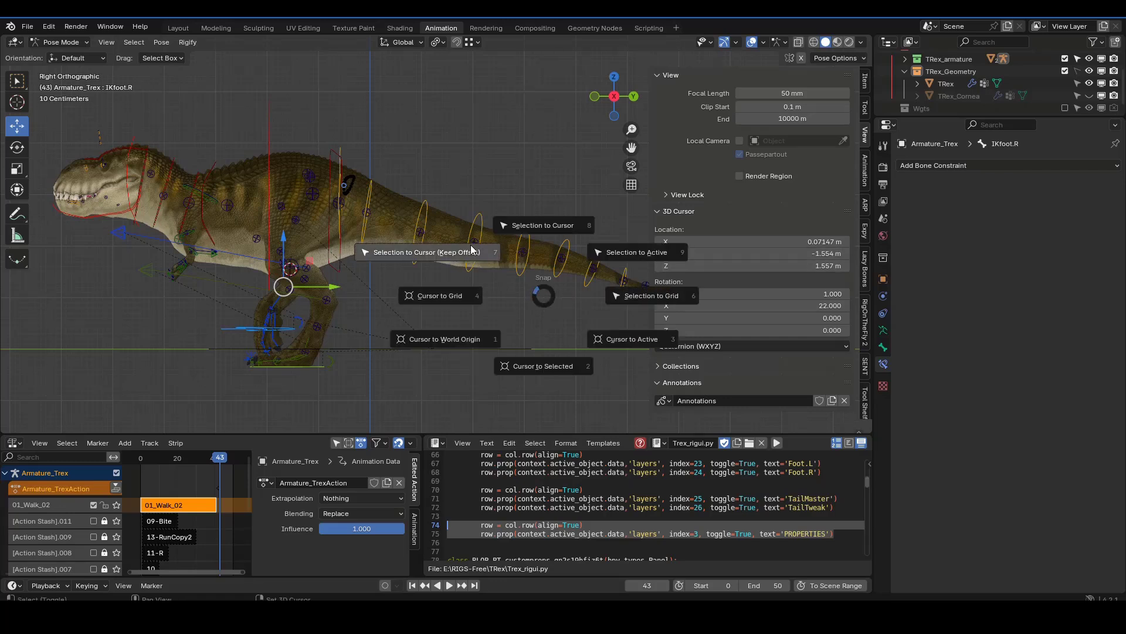
left_click(472, 249)
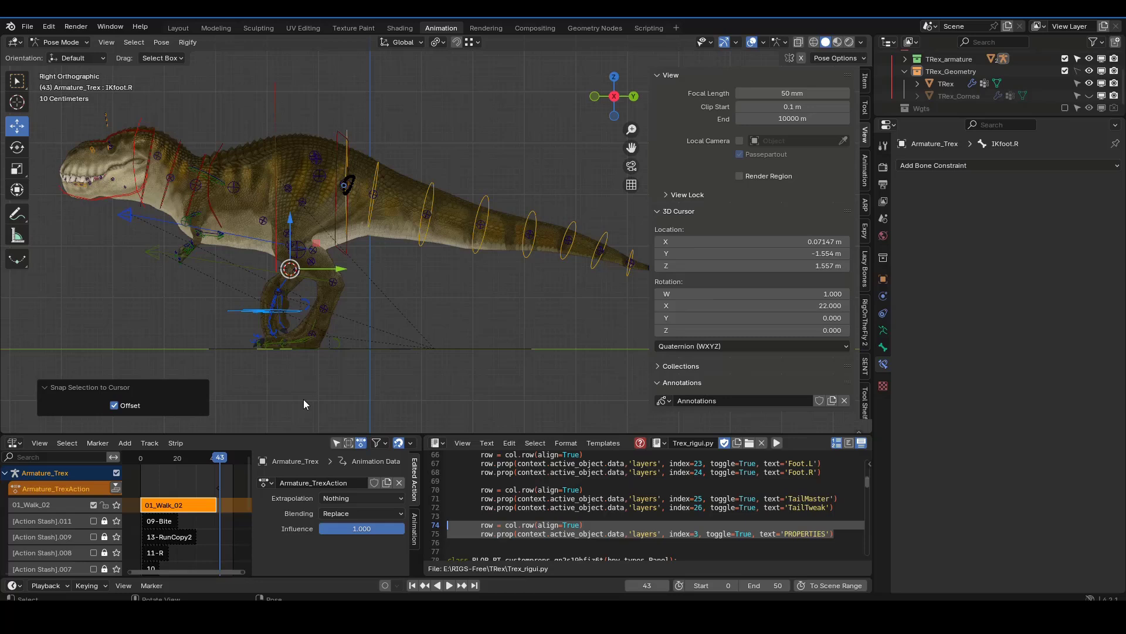
key("i")
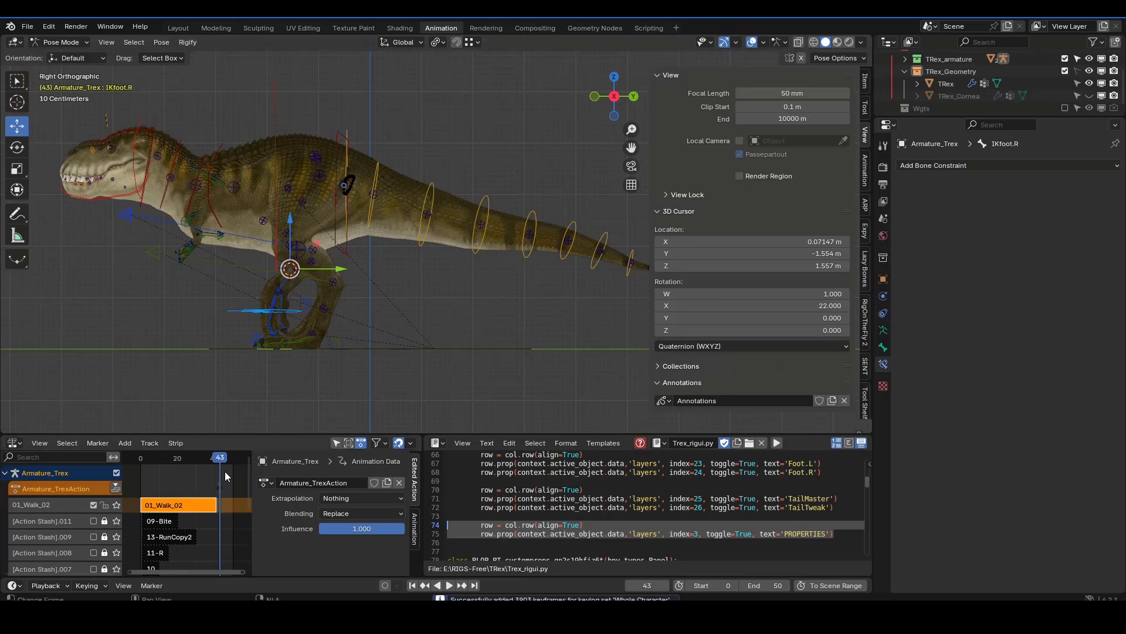
Enlarge the timeline and delete the rig's keyframes at frame 42.
middle_click_drag(228, 491, 109, 480, "ctrl")
mouse_move(189, 493)
middle_mouse_down("ctrl")
mouse_move(241, 492)
mouse_move(203, 494)
middle_mouse_up("ctrl")
key("Left")
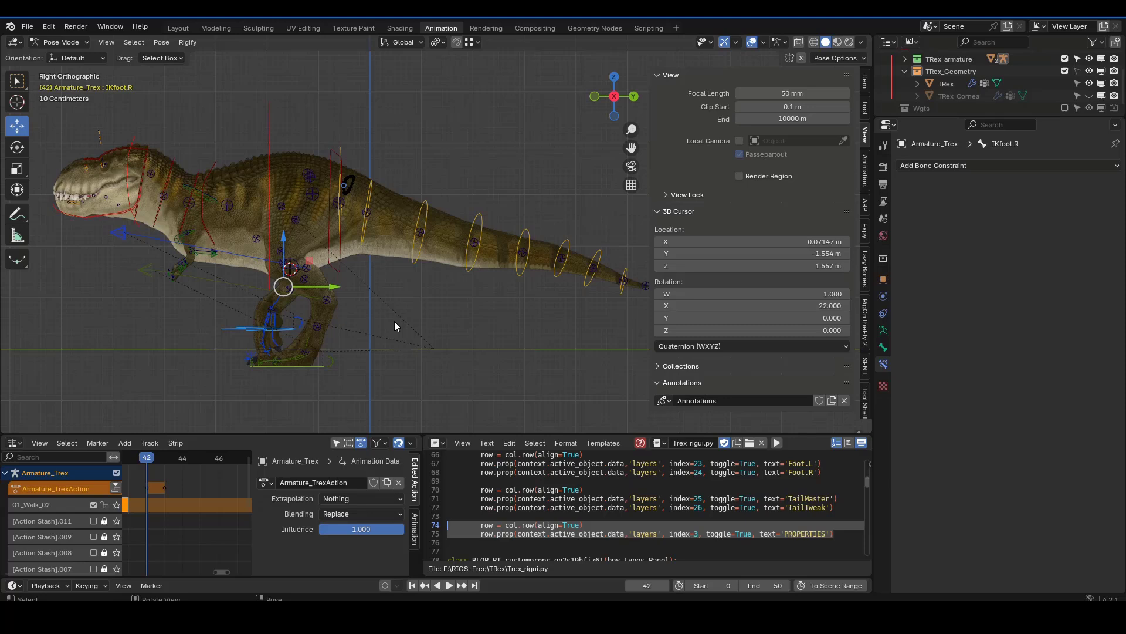
left_click_drag(269, 579, 287, 505)
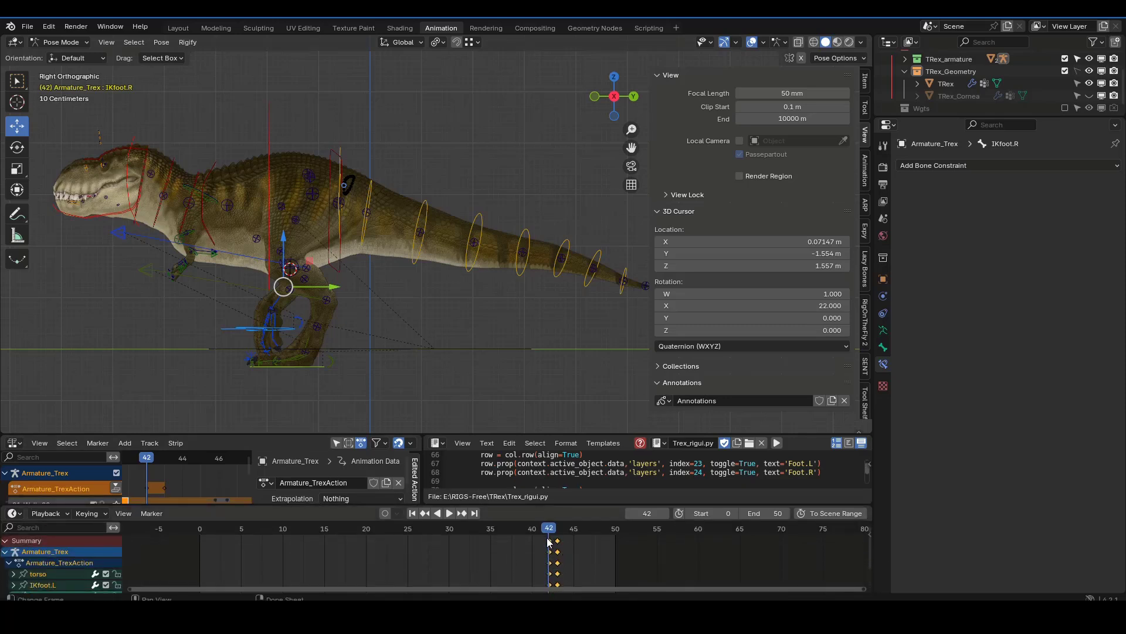
left_click(549, 540)
key("Delete")
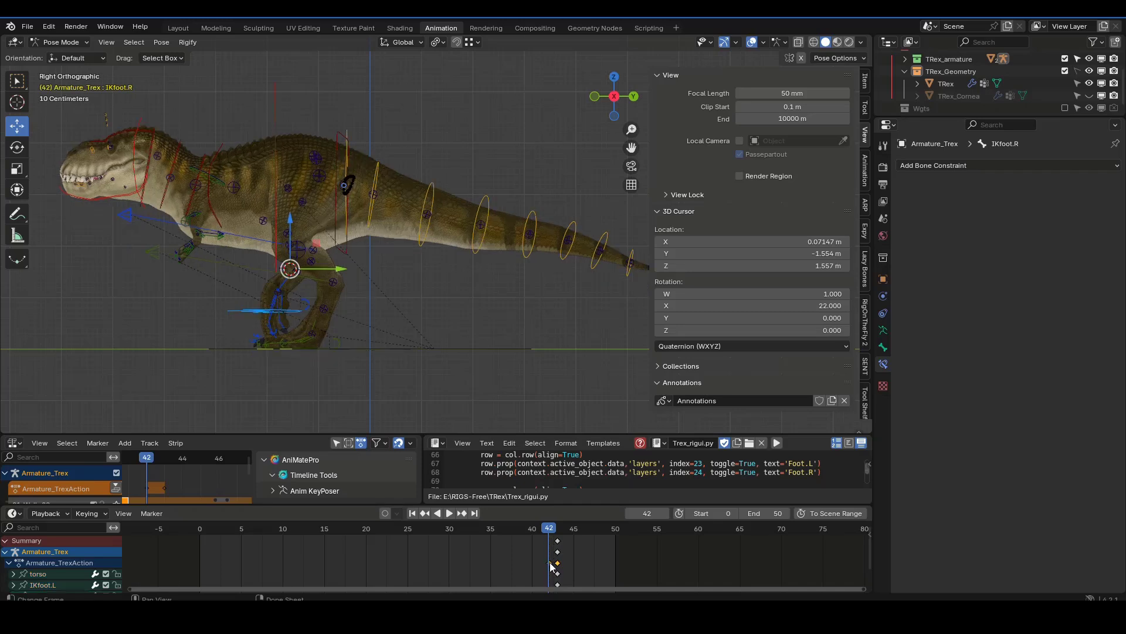
Copy the keyframes at frame 43 and paste them at frame 42.
right_click(550, 563)
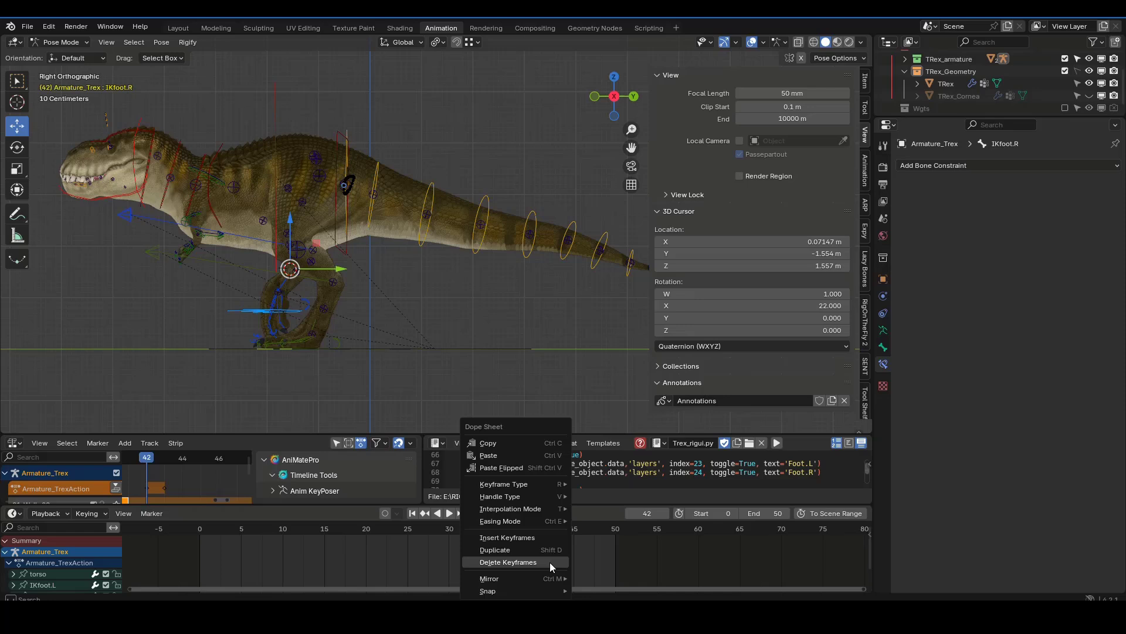
left_click(130, 514)
mouse_move(150, 515)
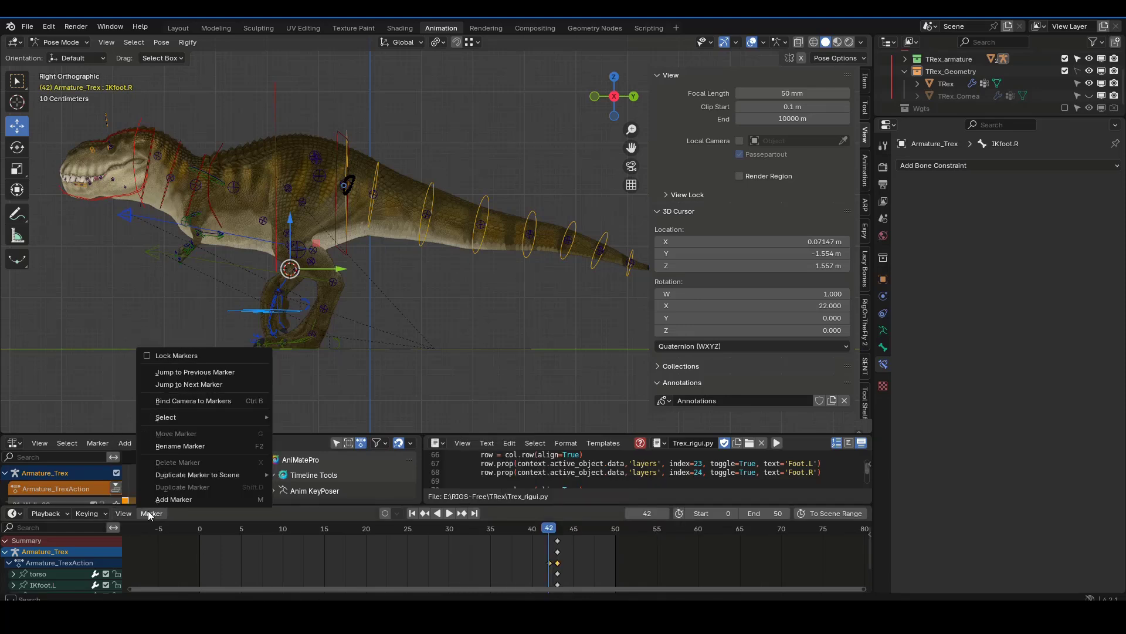
right_click(516, 555)
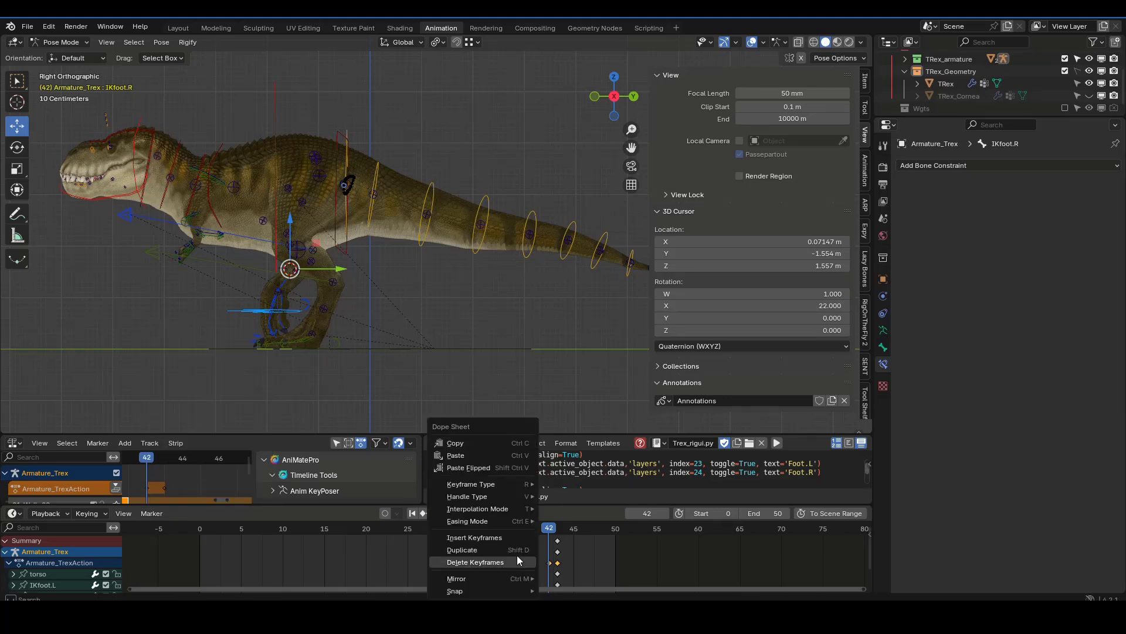
left_click(455, 443)
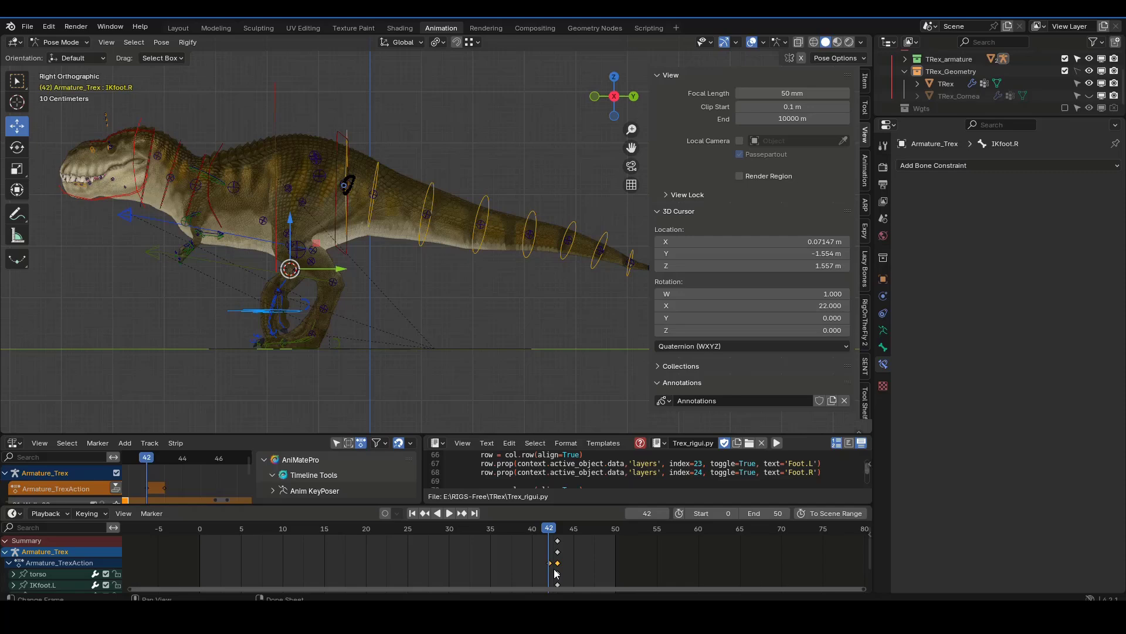
key("ctrl+v")
Play and scrub the animation around frames 41 to 43 to check where the keyed pose takes over.
key("space")
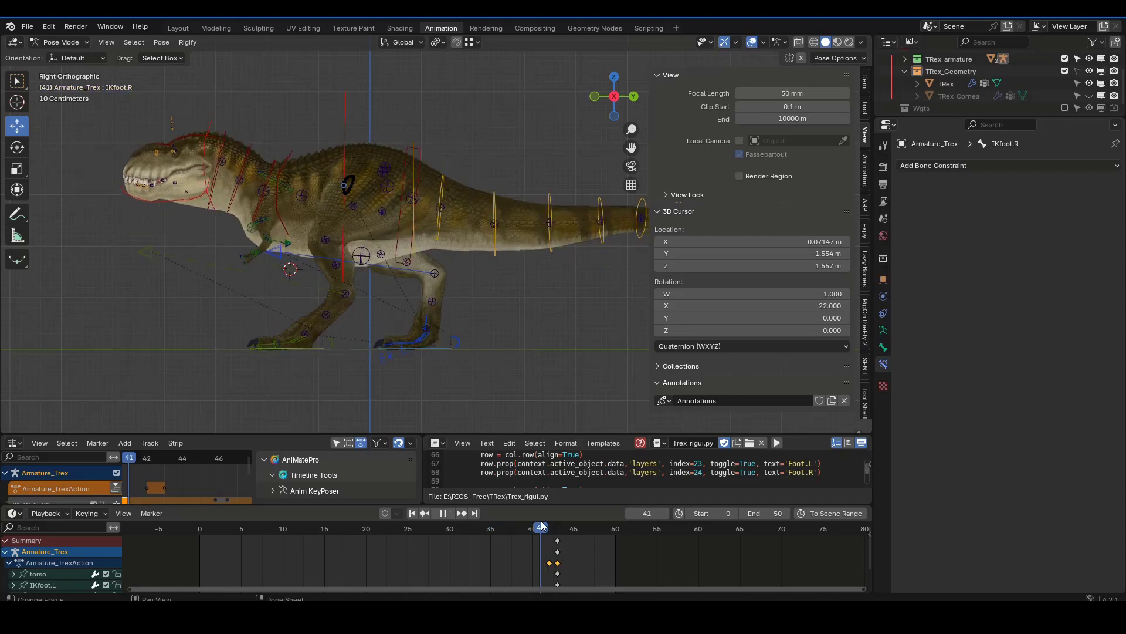
key("Escape")
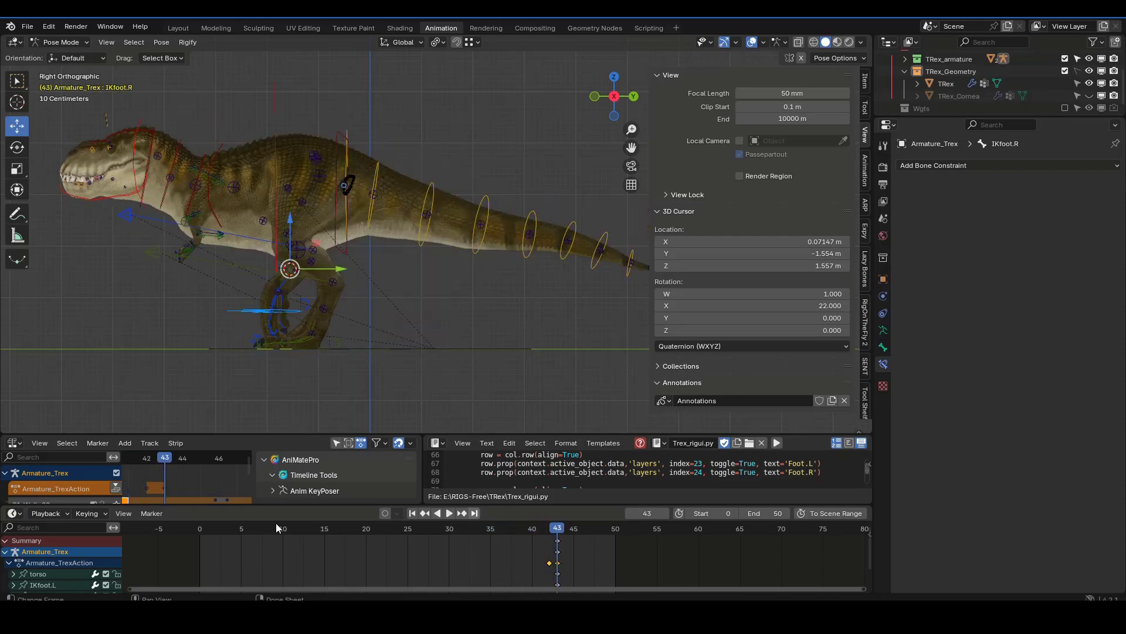
left_click_drag(165, 462, 132, 460)
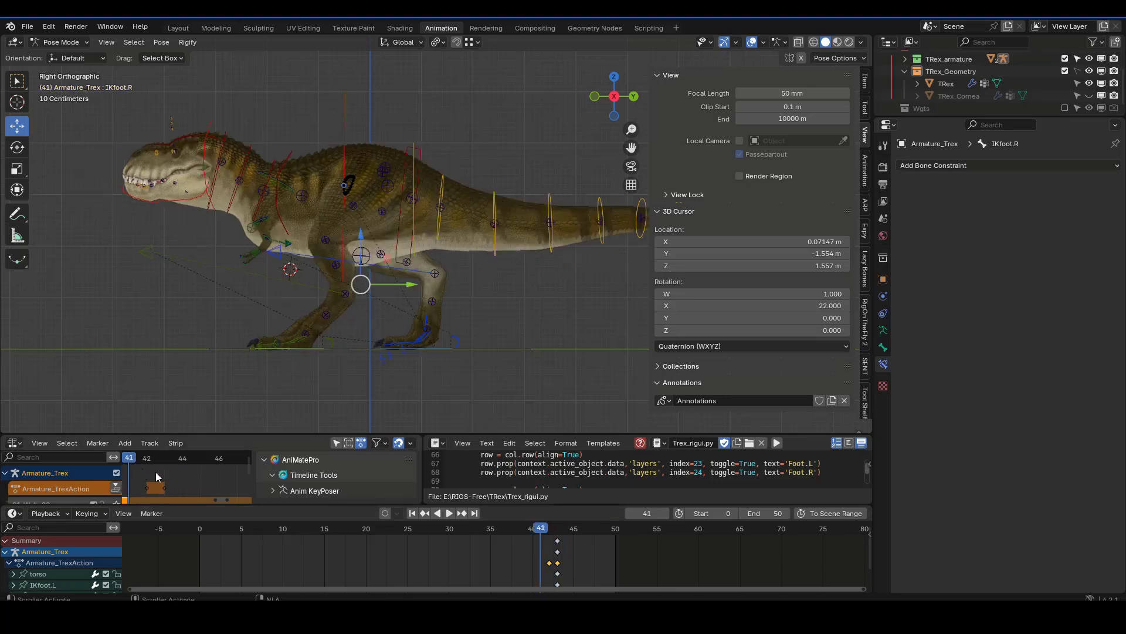
Push Armature_TrexAction down into an NLA strip and place it on the 01_Walk_02 track, starting at frame 41.
left_click_drag(197, 505, 191, 593)
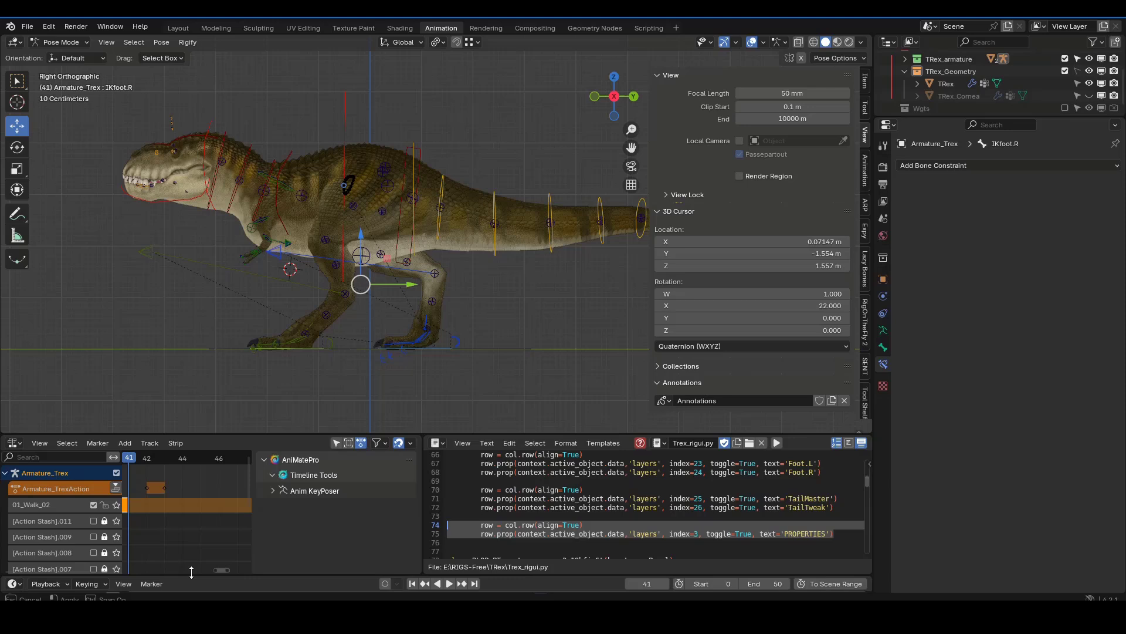
left_click_drag(192, 572, 192, 564)
middle_click_drag(205, 530, 248, 522)
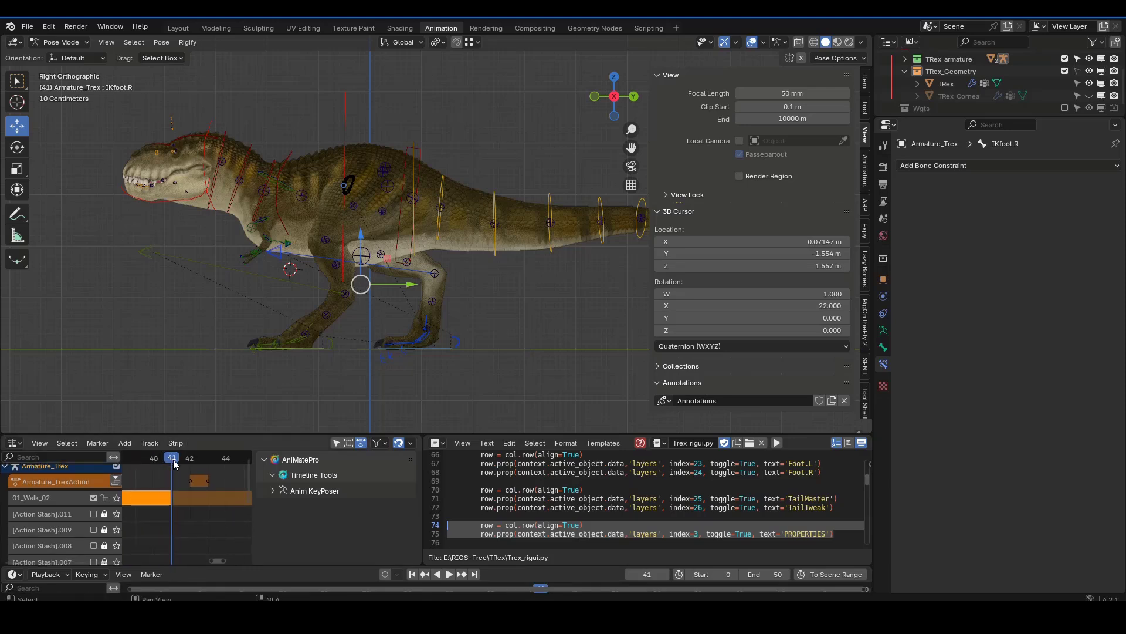
left_click(203, 477)
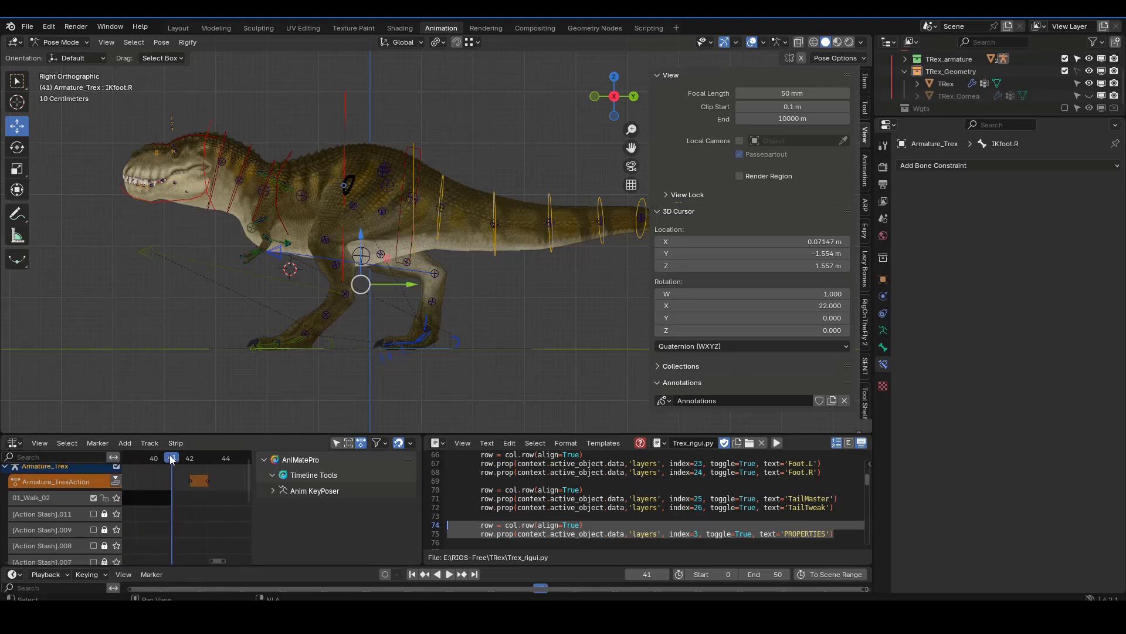
key("space")
left_click_drag(186, 477, 166, 490)
key("space")
left_click(115, 481)
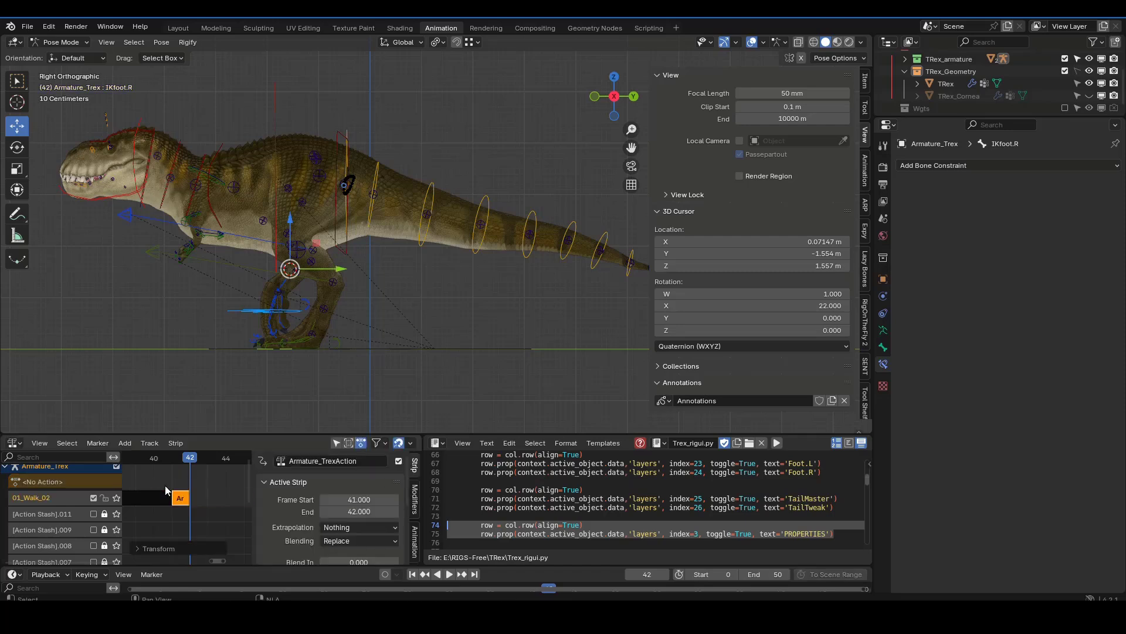
Add an NLA track above 01_Walk_02 and move the Armature_TrexAction strip onto it, starting at frame 40.
left_click(178, 500)
right_click(62, 501)
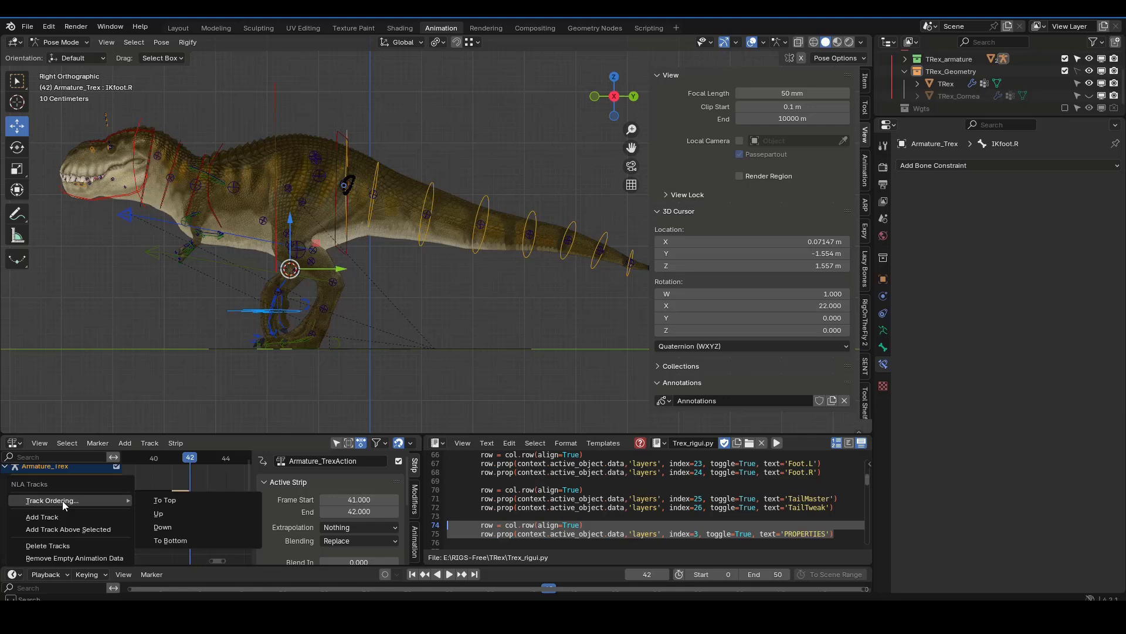
left_click(143, 442)
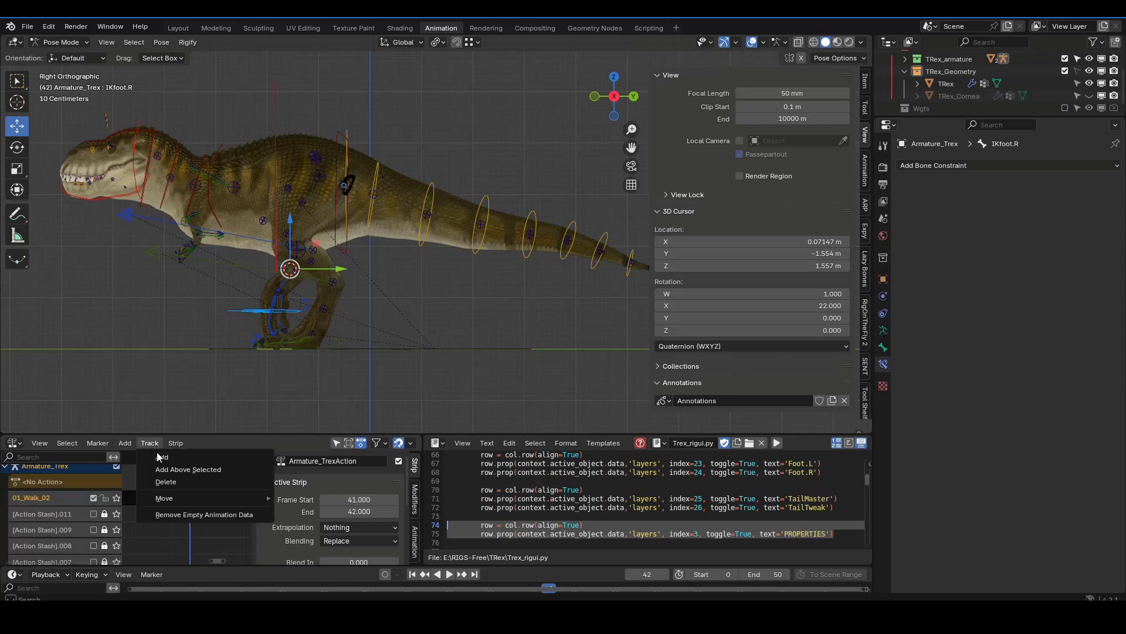
left_click(199, 466)
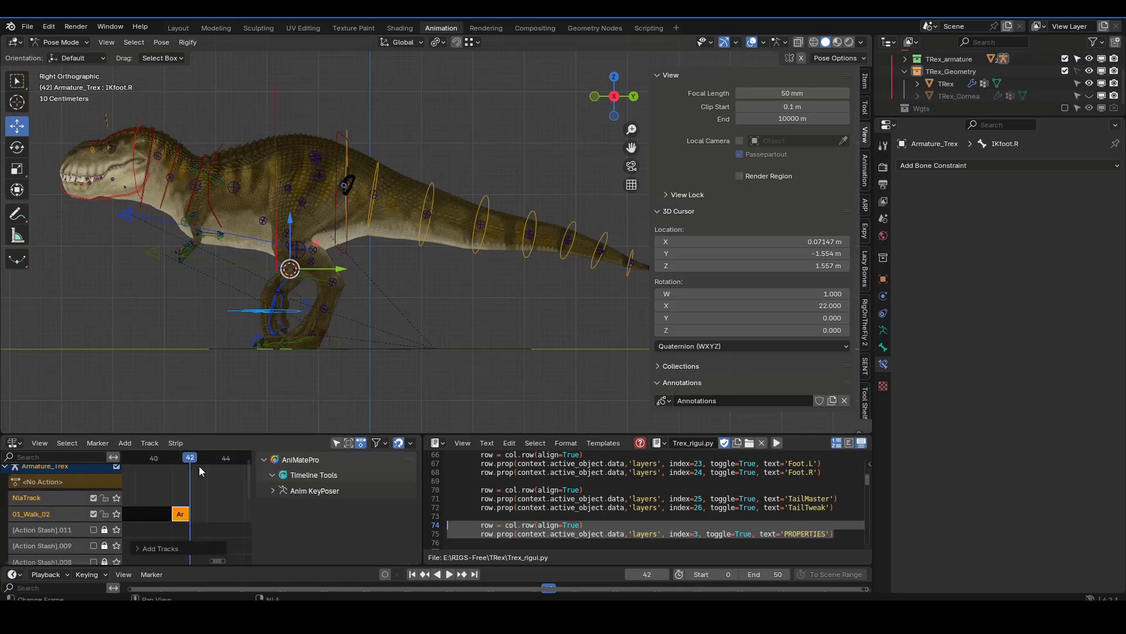
left_click(183, 515)
left_click_drag(183, 514, 166, 502)
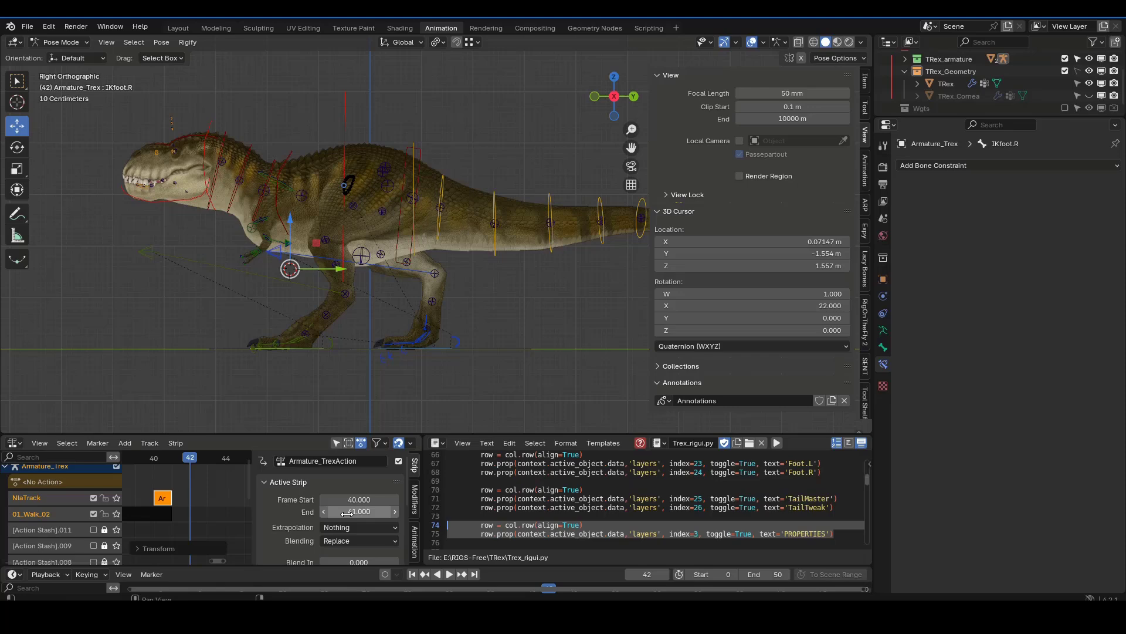
Extend the Armature_TrexAction strip to end at frame 64.900 and set its Blend In to 3.600.
mouse_move(346, 513)
left_mouse_down()
mouse_move(375, 512)
mouse_move(341, 506)
left_mouse_up()
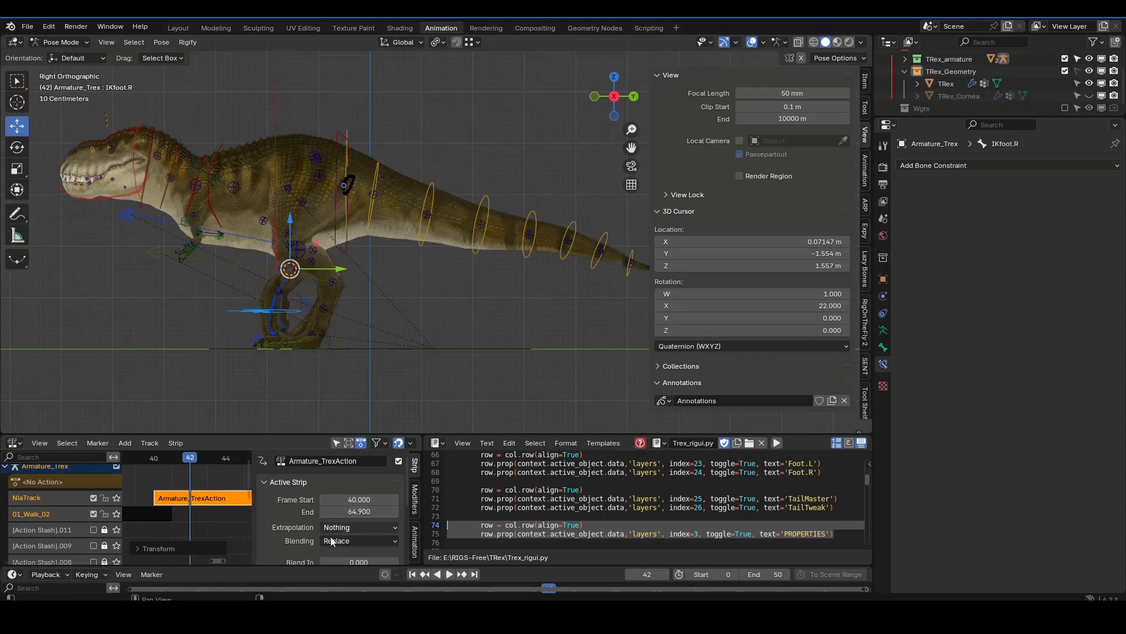
scroll(235, 508, "down", 2)
mouse_move(352, 562)
left_mouse_down()
mouse_move(376, 561)
mouse_move(364, 562)
left_mouse_up()
Scrub and play the animation around frames 37 to 42 to check the blend from the walk into the pose strip.
left_click(200, 474)
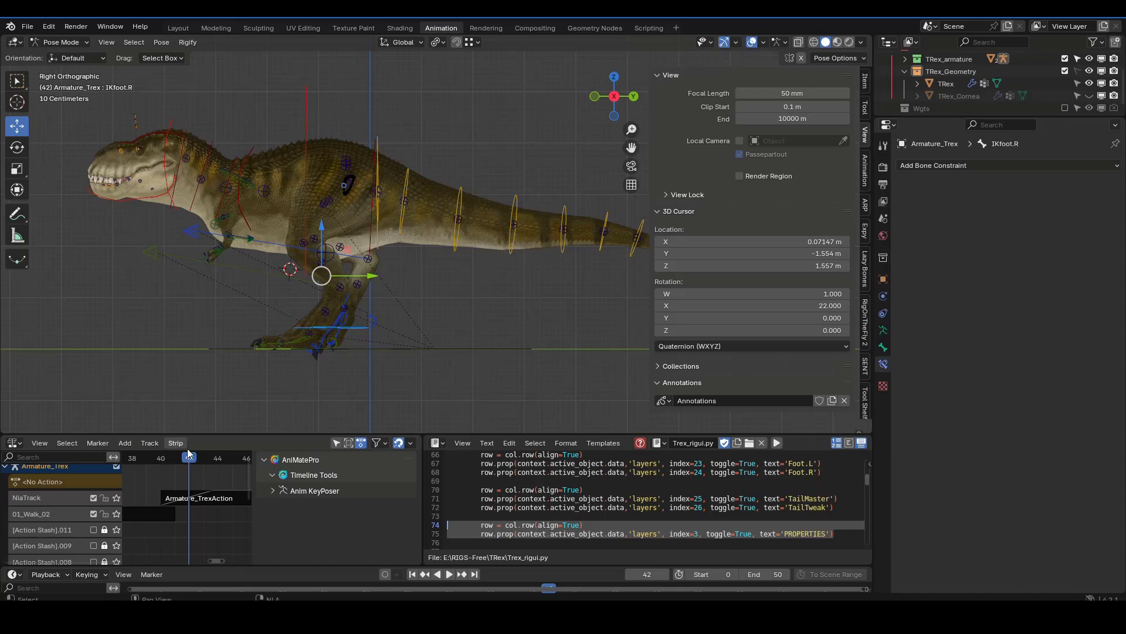
key("space")
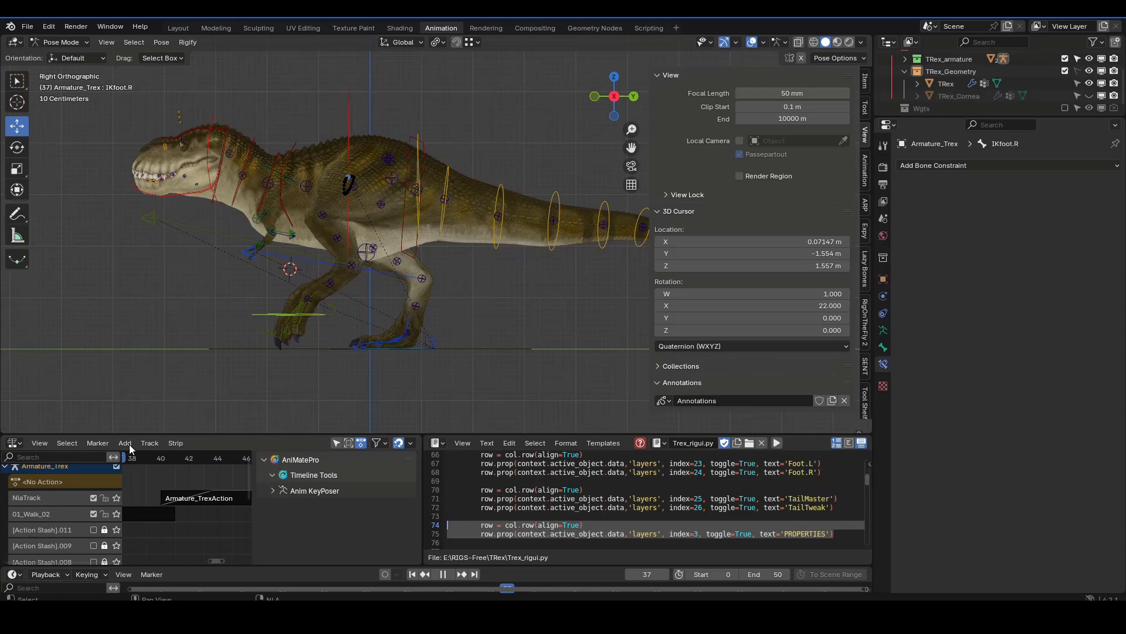
key("space")
Move the Armature_TrexAction strip to start at frame 38 and play the animation to check the overlap with the walk.
left_click_drag(199, 498, 169, 493)
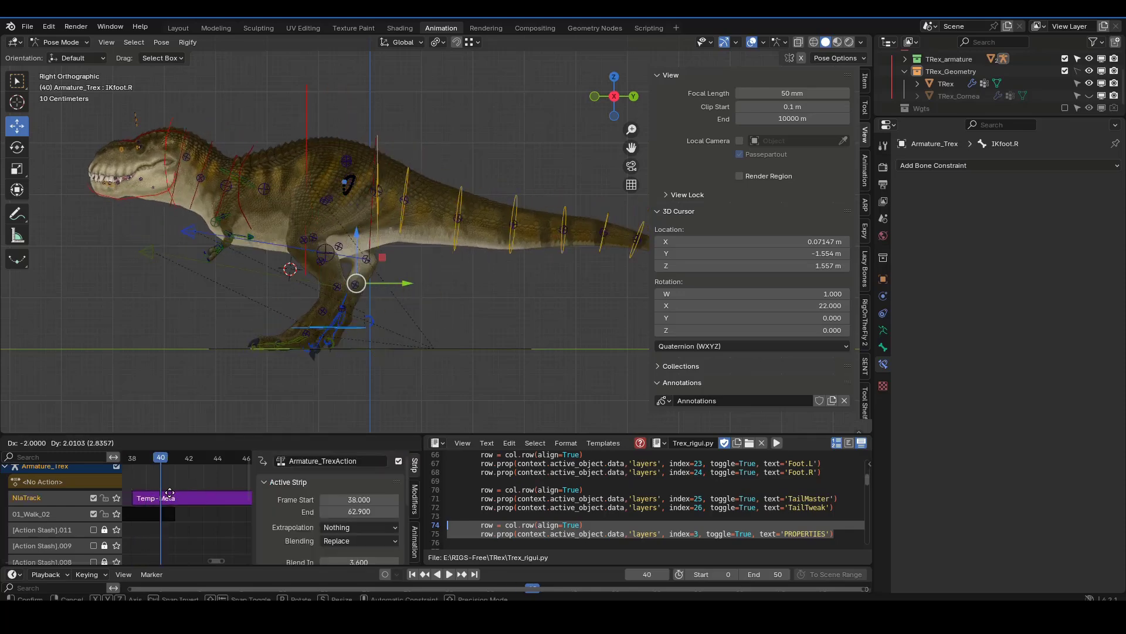
left_click(169, 493)
key("space")
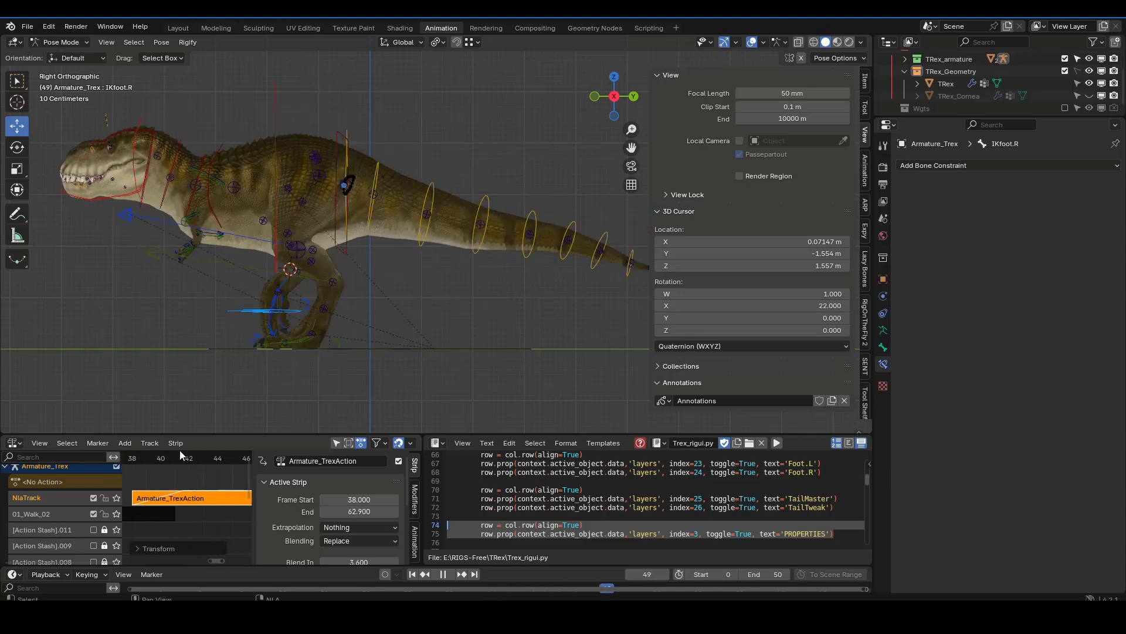
key("space")
Move the selected foot and torso controls about -2.5 m along Y at frame 55, keyframe the whole character, and play the animation.
left_click_drag(305, 273, 201, 274)
key("ctrl+z")
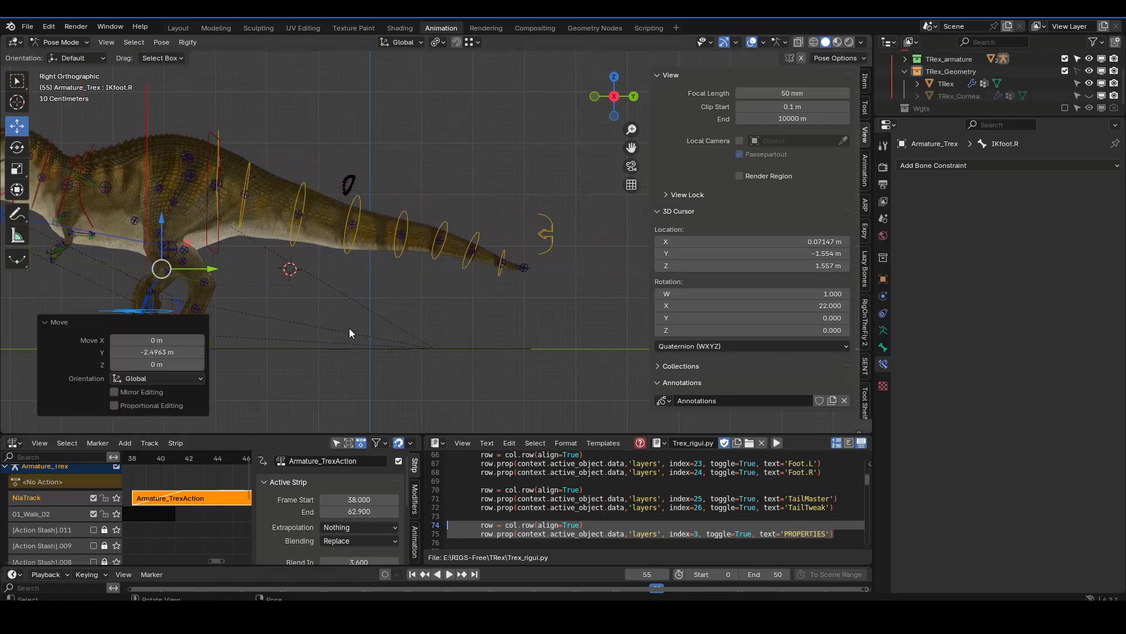
key("i")
key("space")
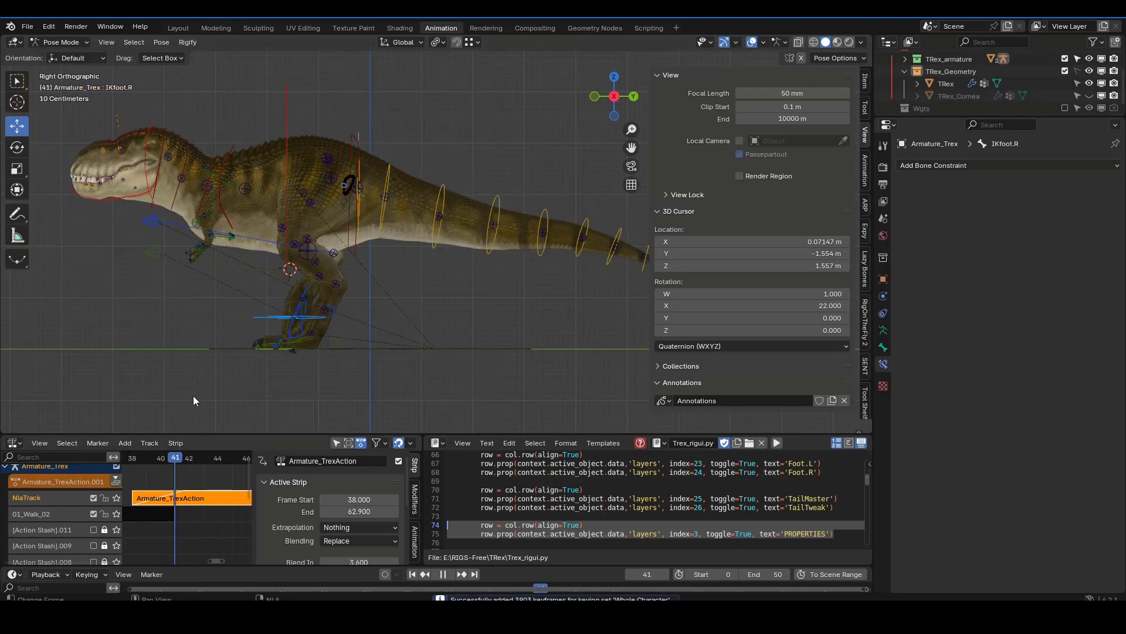
key("space")
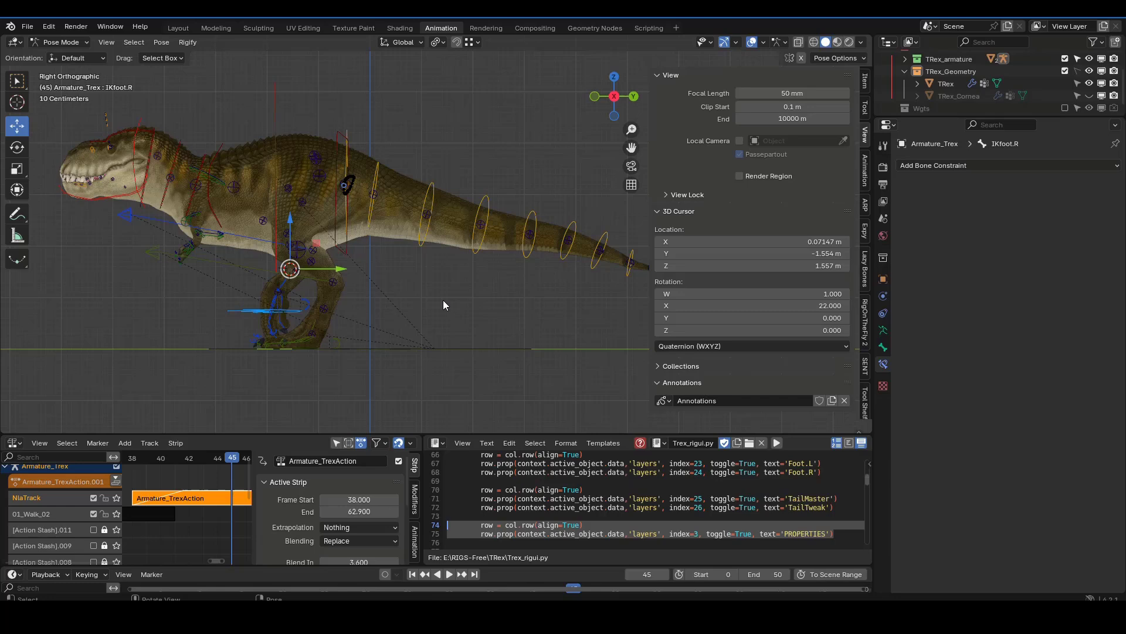
Stop the walk playback at frame 31, select all bones of the T-Rex rig, and copy the pose.
middle_click_drag(443, 304, 467, 265)
scroll(499, 255, "down", 5)
key("space")
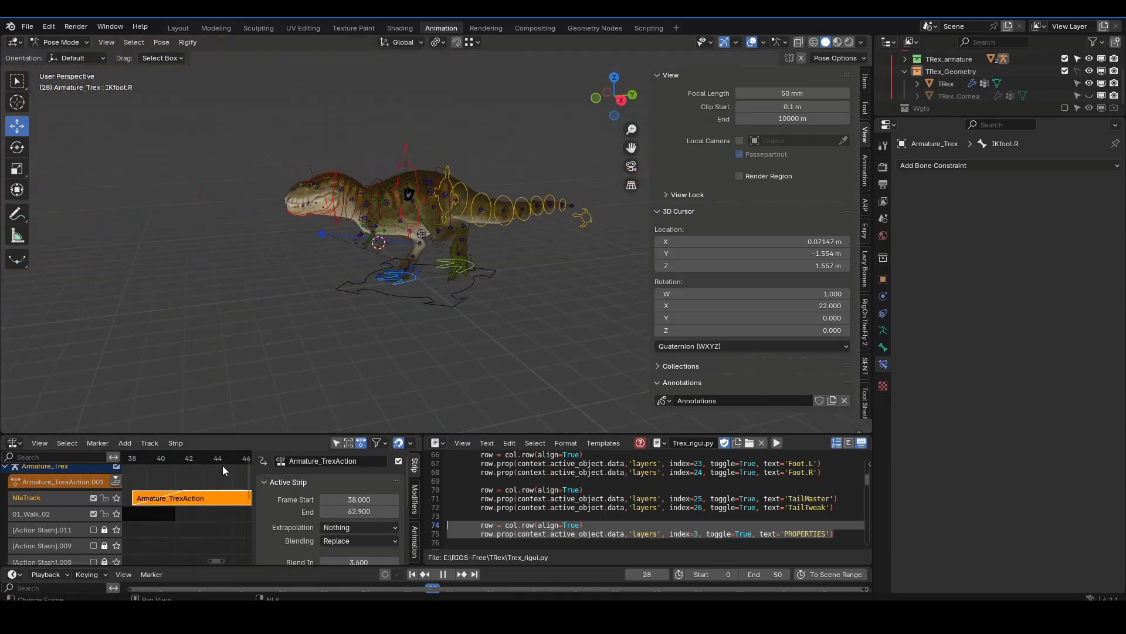
key("space")
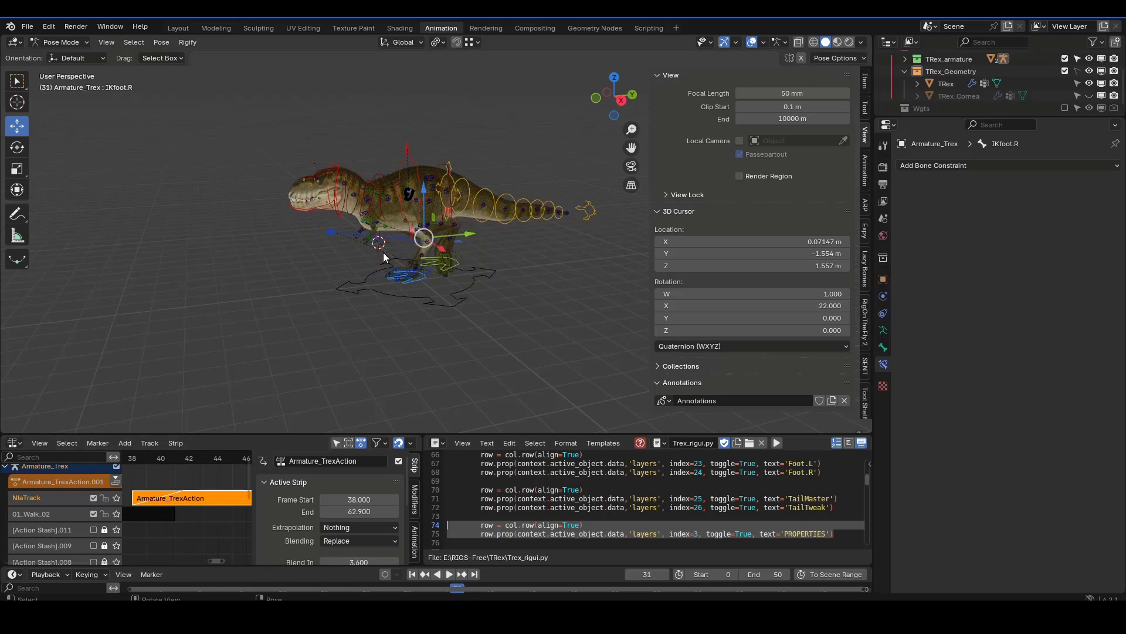
key("a")
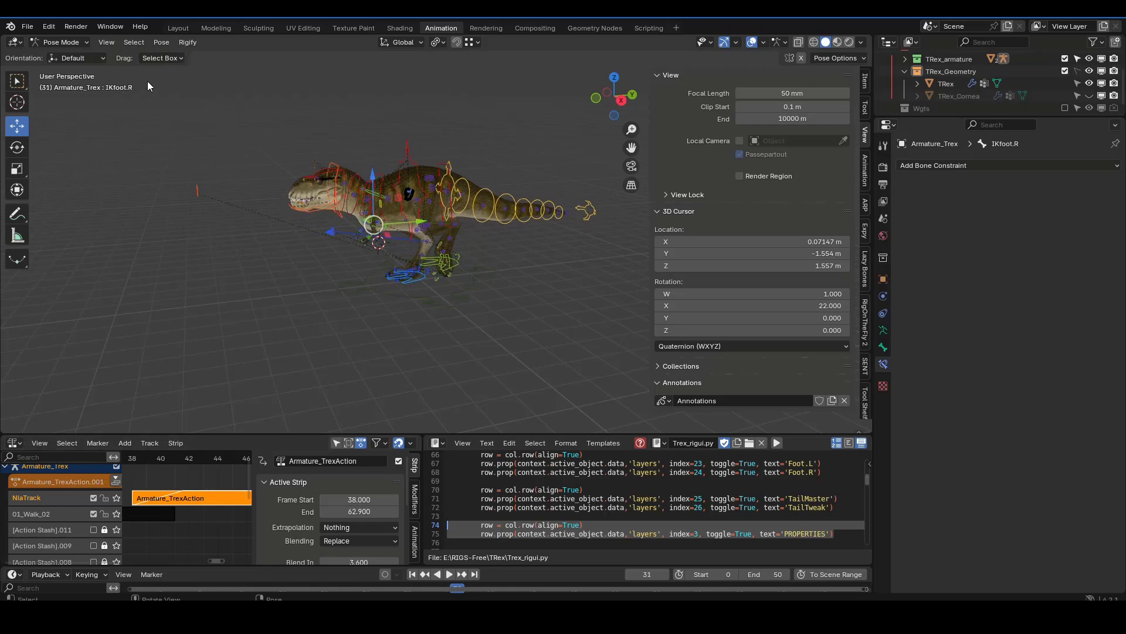
left_click(157, 43)
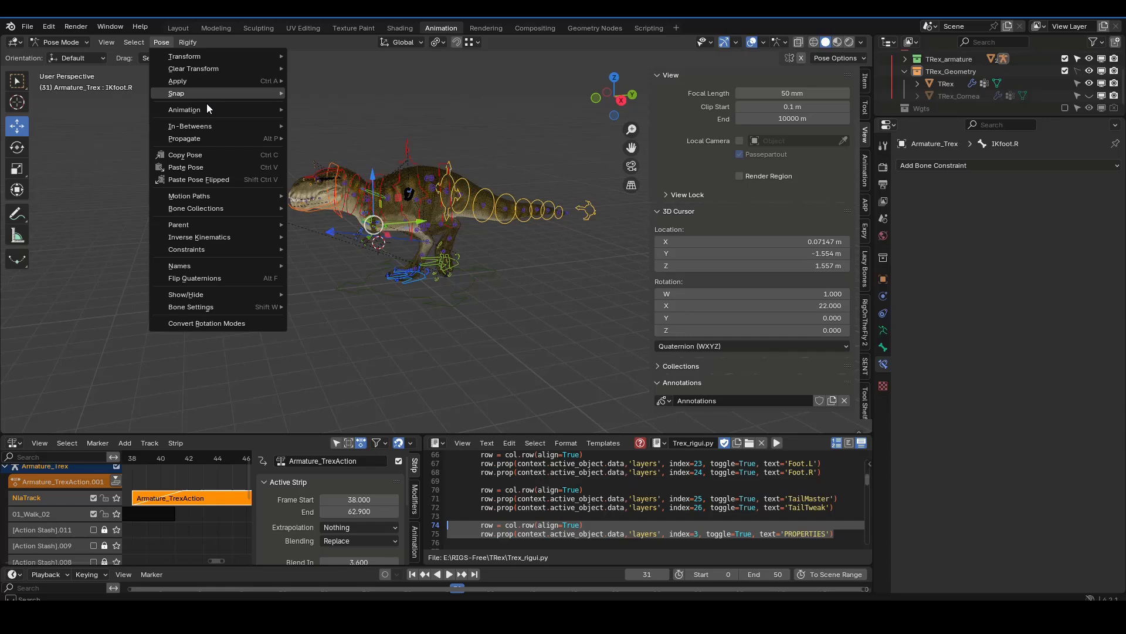
left_click(229, 156)
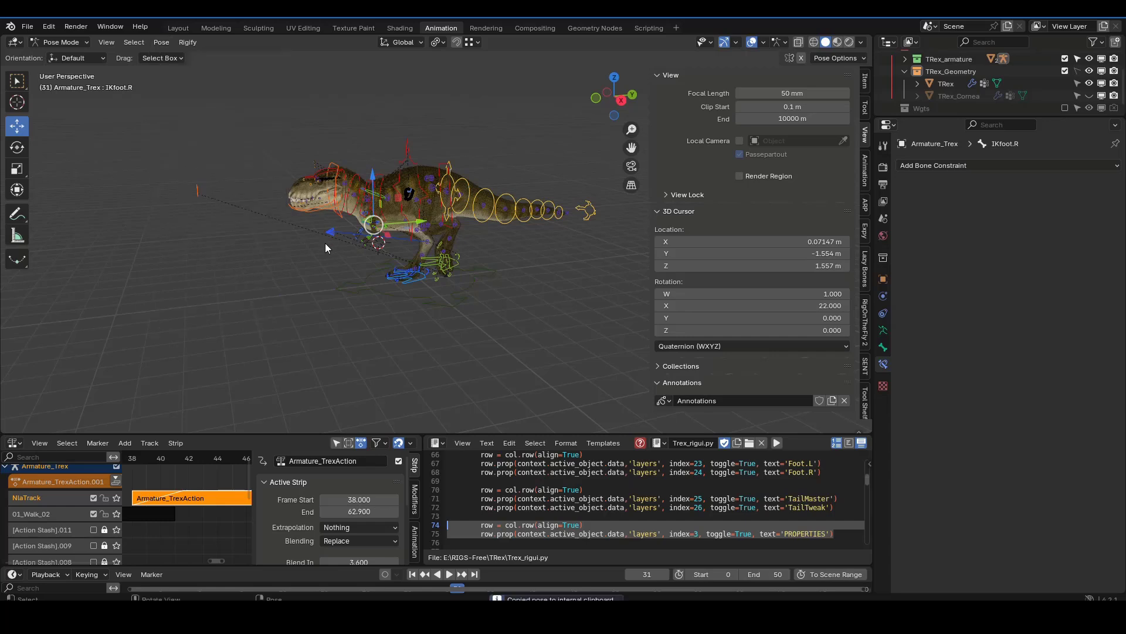
Select the torso control with both IK foot controls and snap the 3D cursor to the selection.
left_click(440, 298)
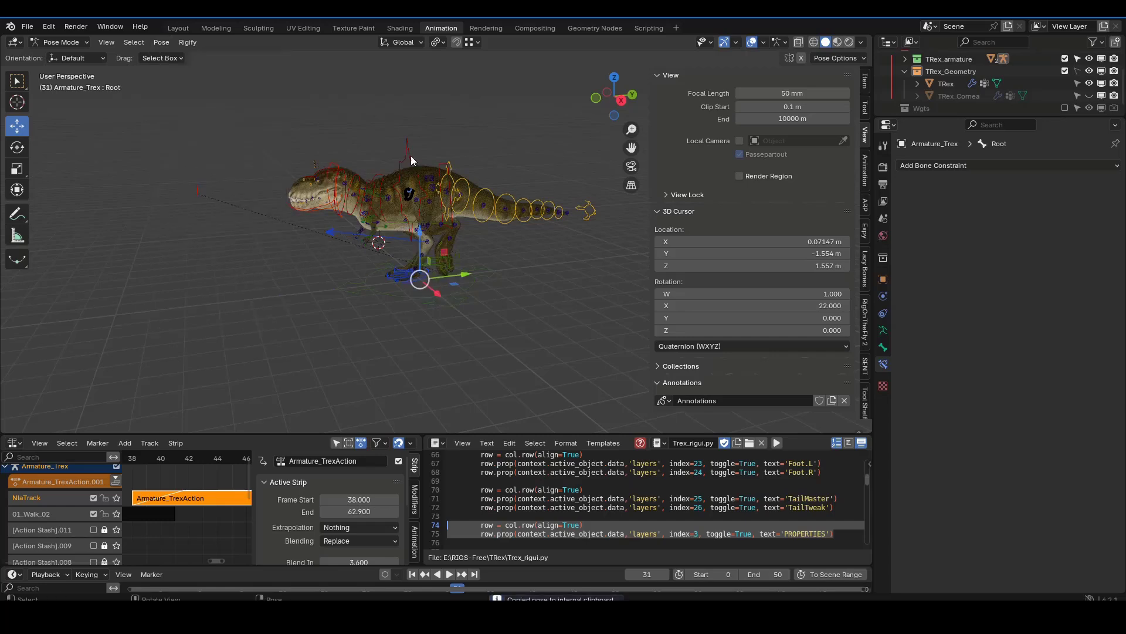
left_click(447, 179)
left_click(454, 268)
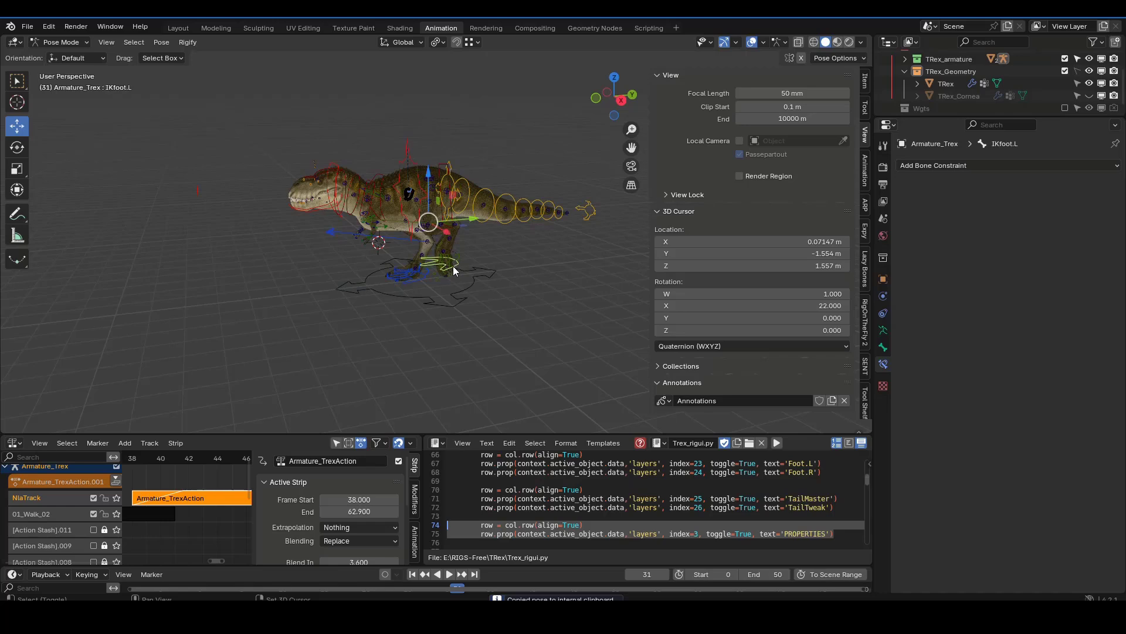
left_click(420, 281)
left_click(420, 280, "ctrl")
left_click(423, 282)
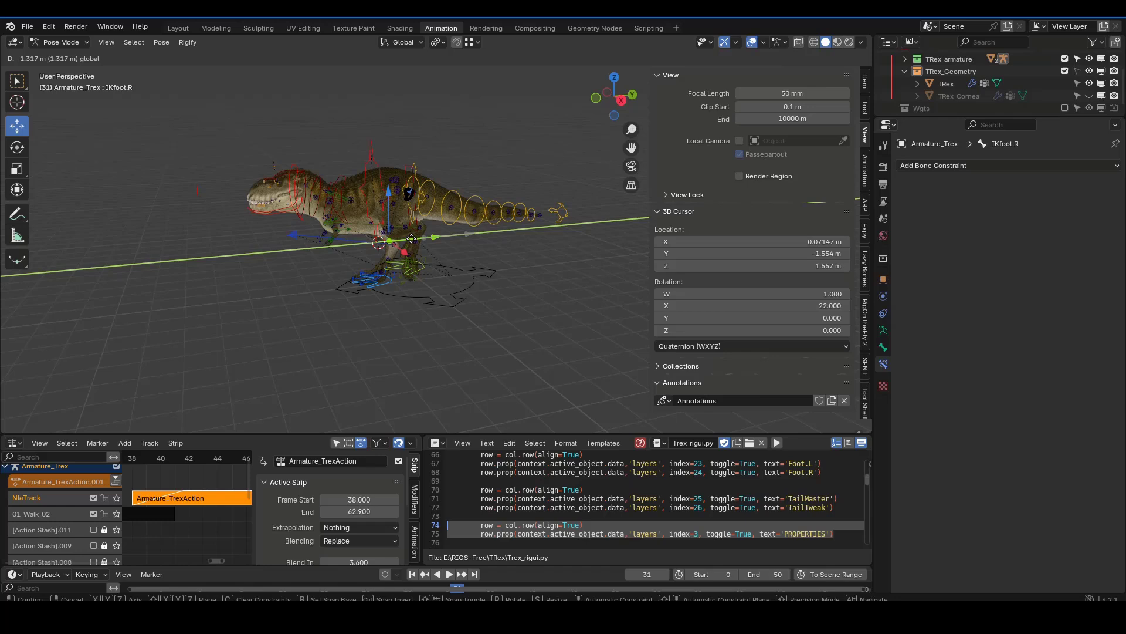
key("shift+s")
left_click(460, 302)
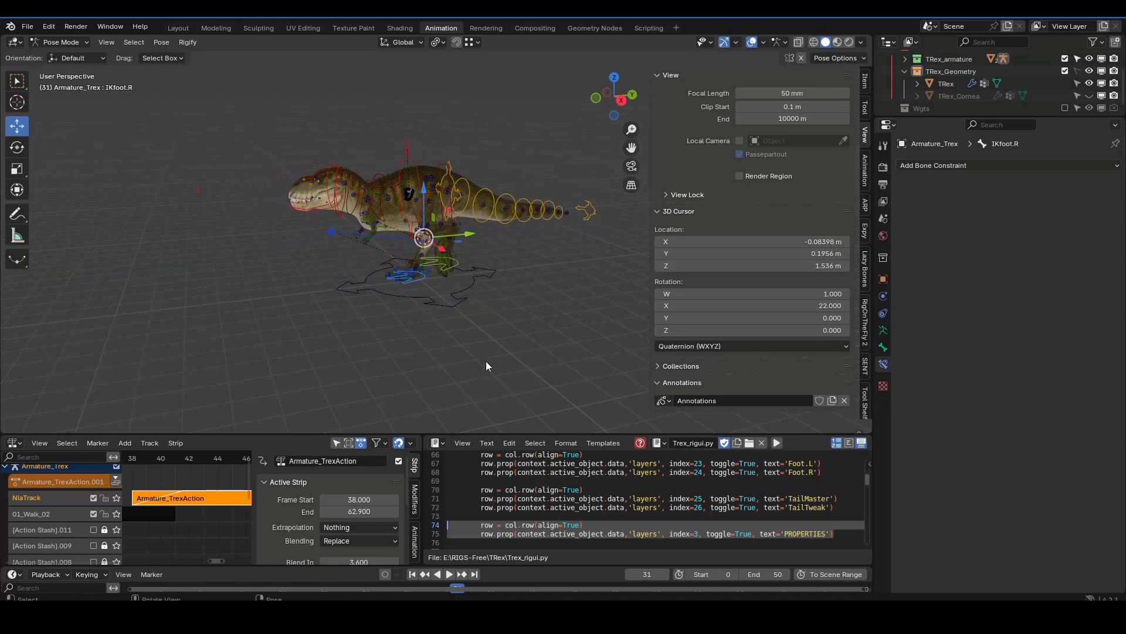
Go to frame 43 and set the 3D cursor's Y location to -11.2 m.
key("space")
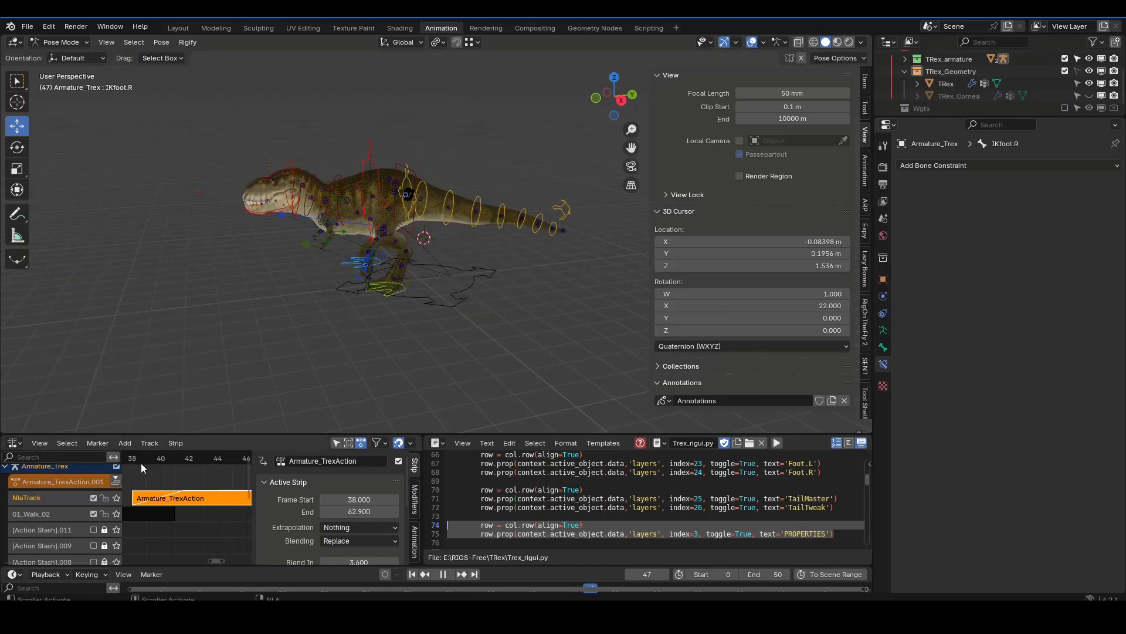
left_click_drag(238, 458, 204, 434)
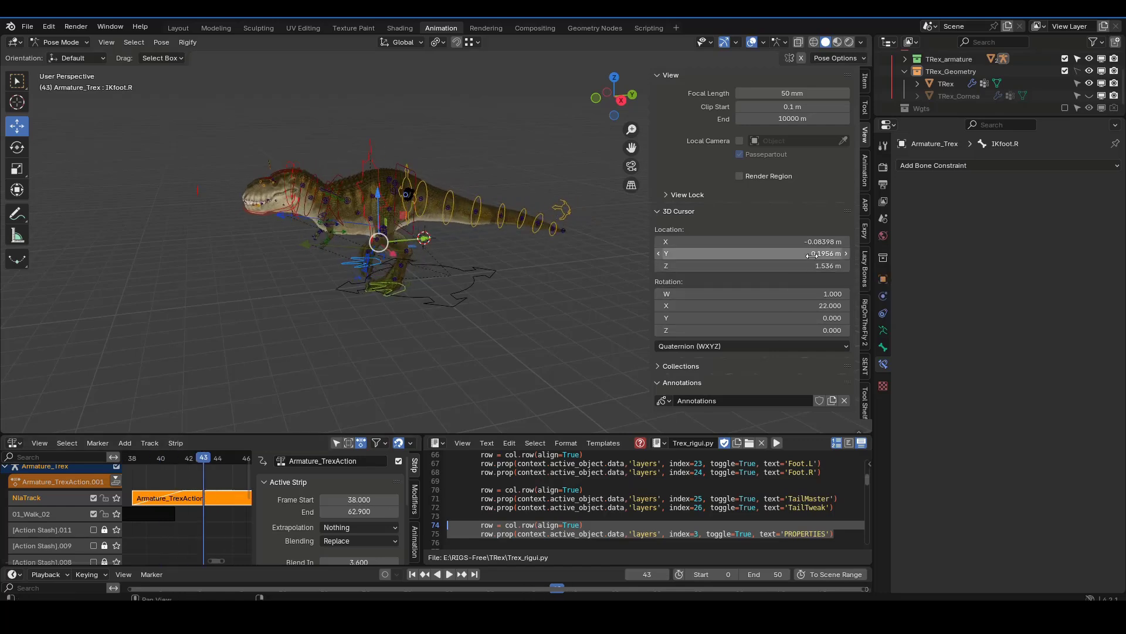
left_click_drag(763, 253, 827, 253)
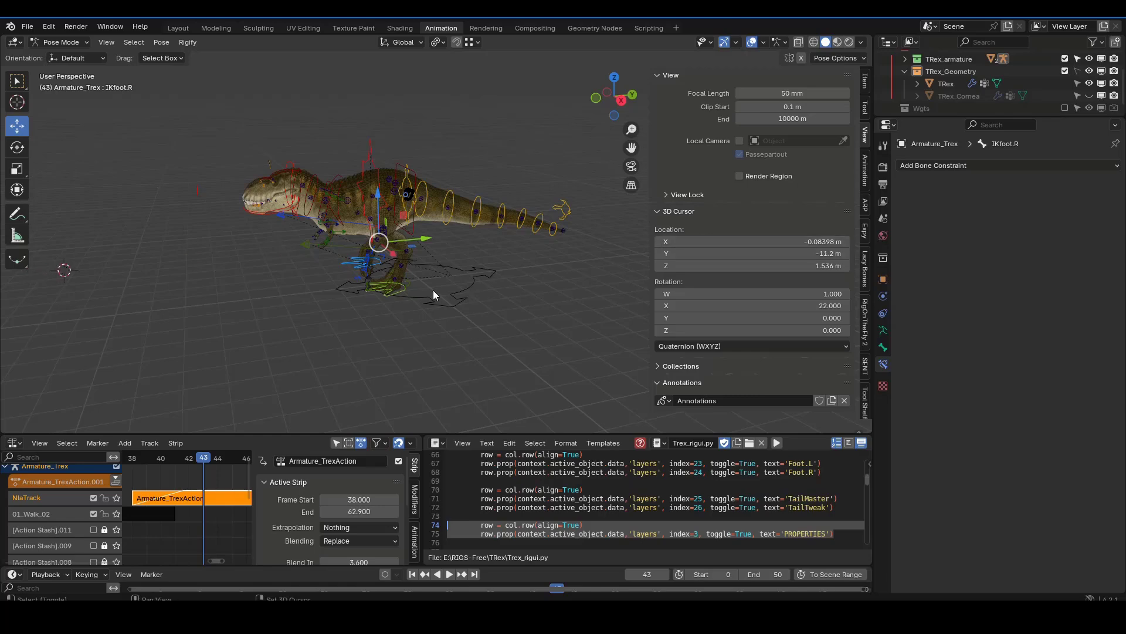
Select all bones of the rig and paste the copied walk pose at frame 43.
key("shift+s")
left_click(351, 242)
middle_click_drag(214, 297, 330, 289, "shift")
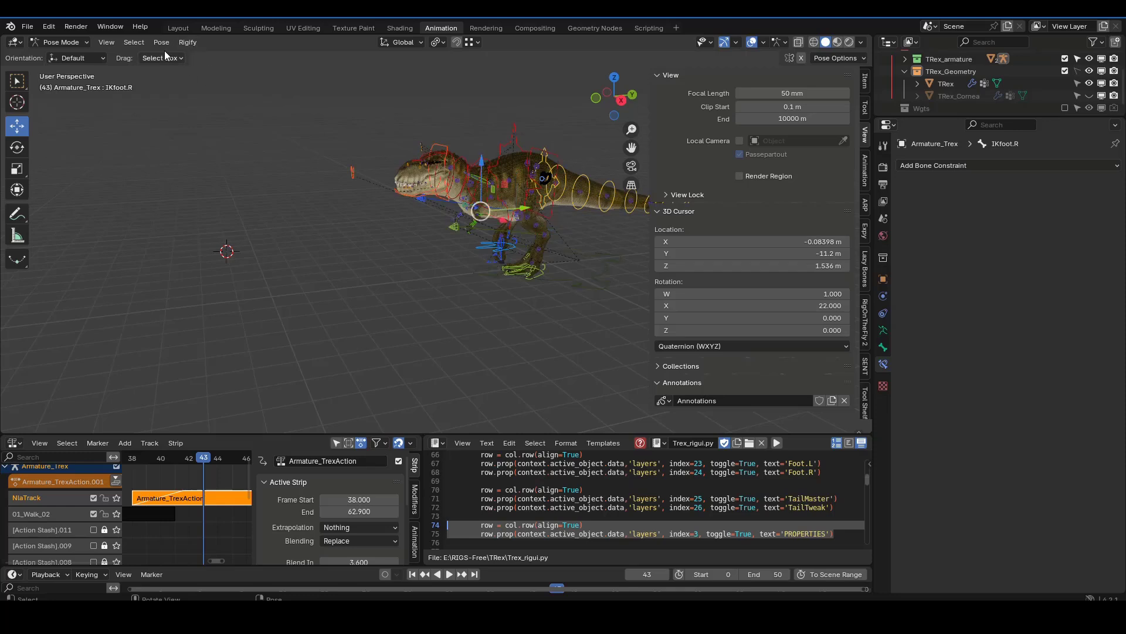
left_click(163, 44)
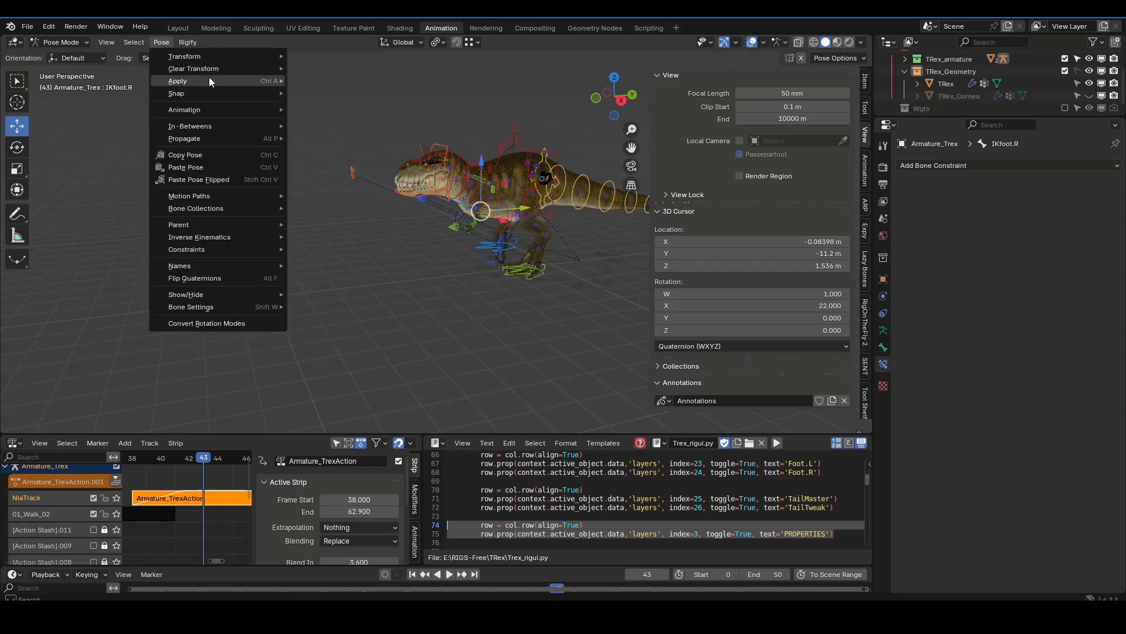
left_click(244, 166)
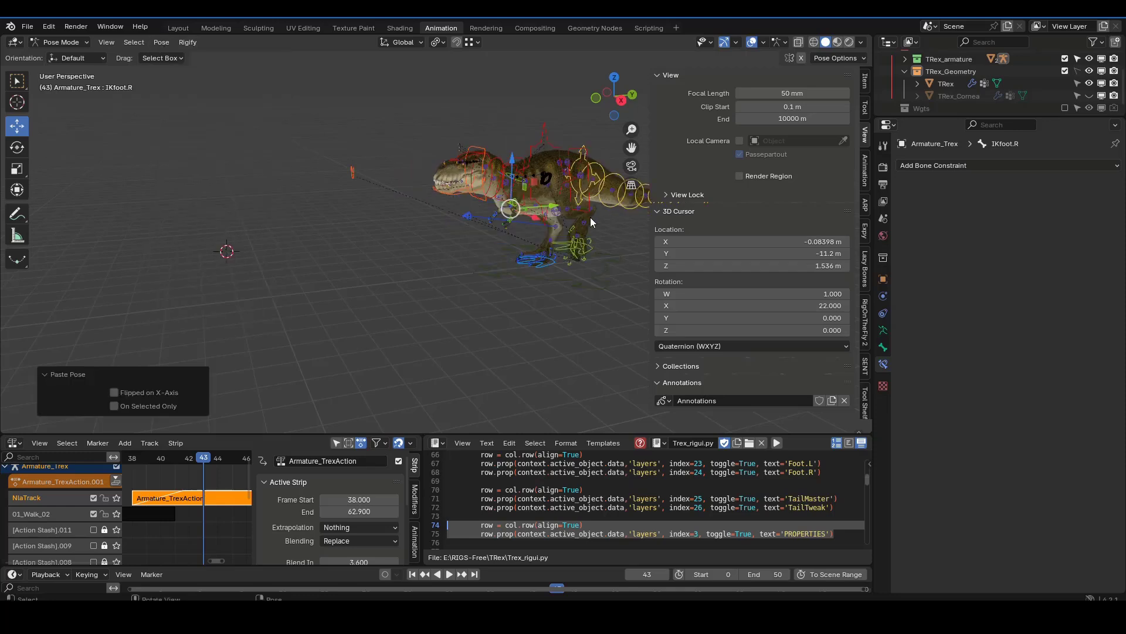
Select the torso and both IK foot controls and snap them to the 3D cursor with offset kept.
key("ctrl+z")
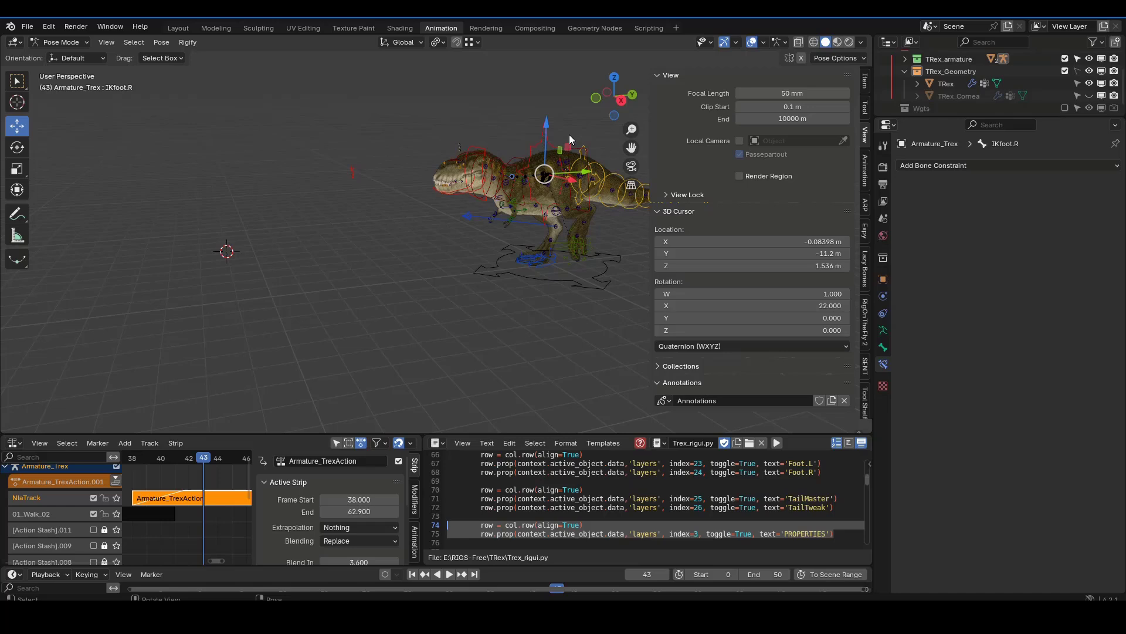
left_click(592, 248, "shift")
left_click(555, 259, "shift")
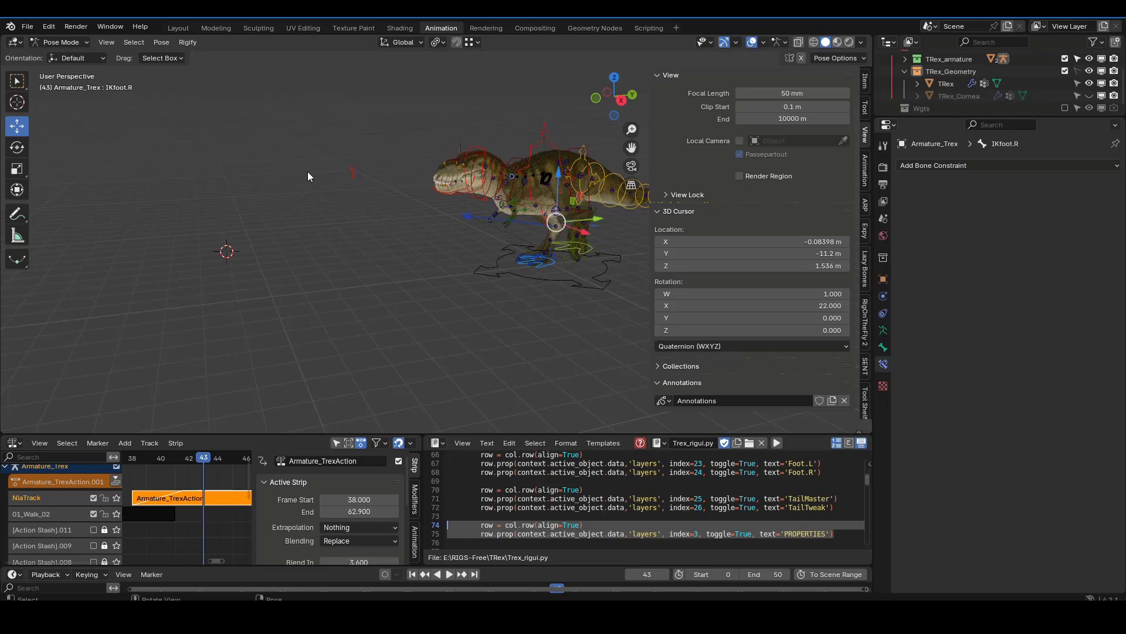
key("shift+s")
left_click(201, 111)
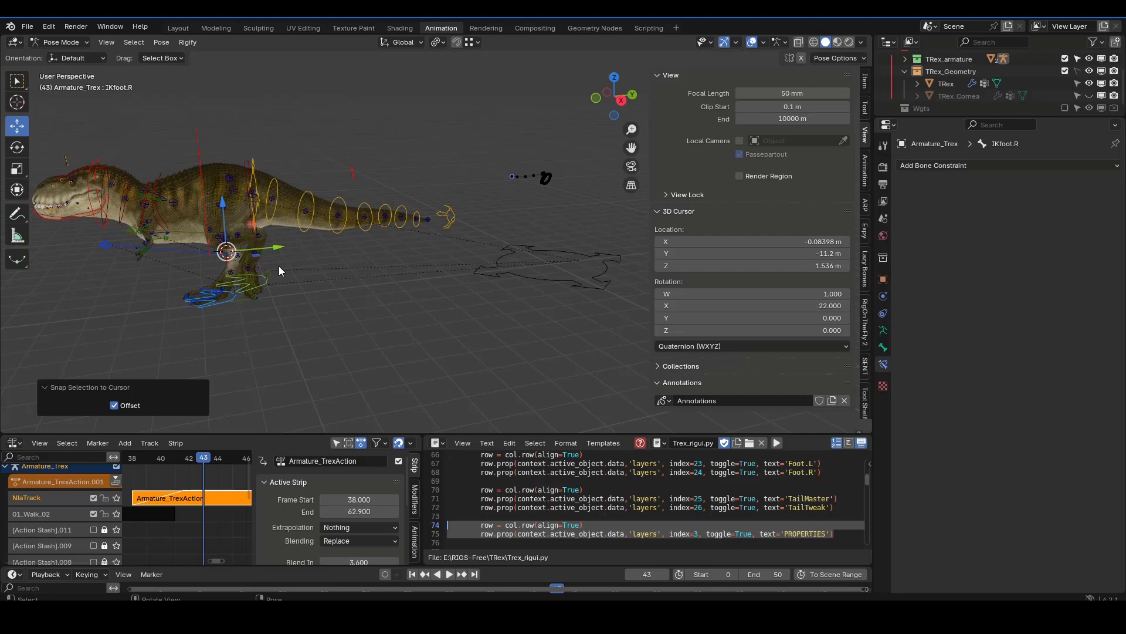
Keyframe the whole character at frame 43 and play the animation to check the move.
key("i")
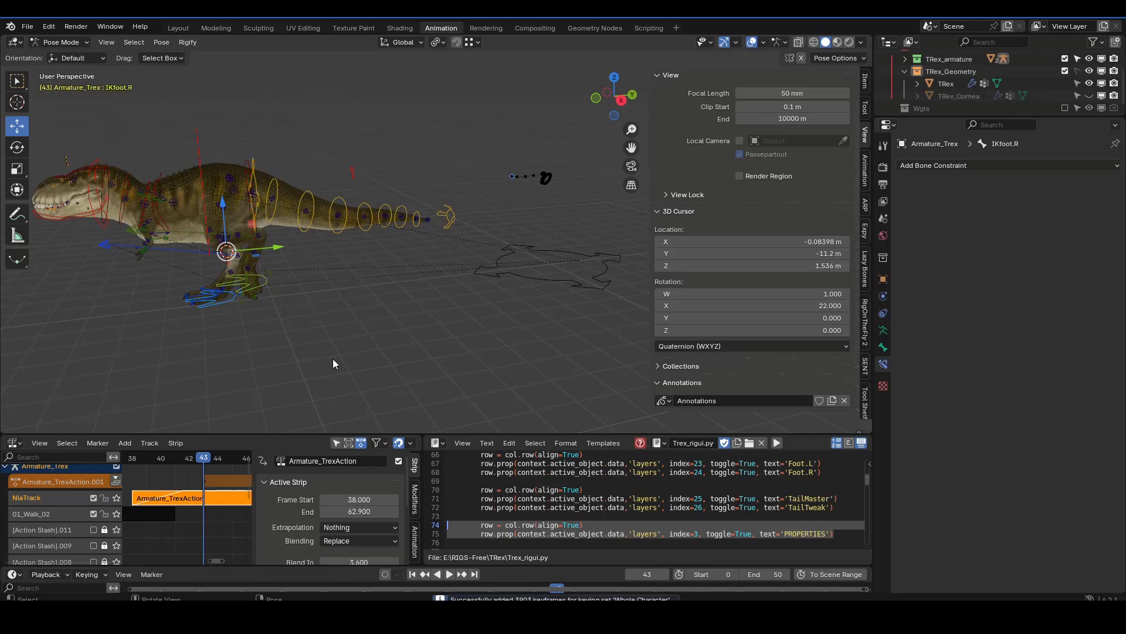
key("space")
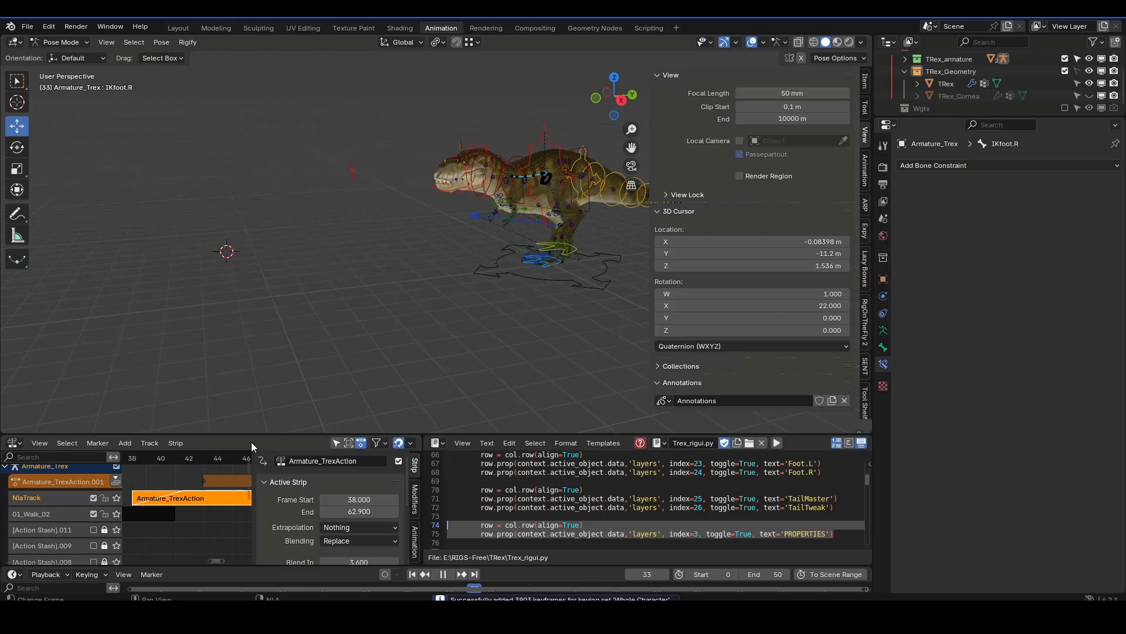
key("space")
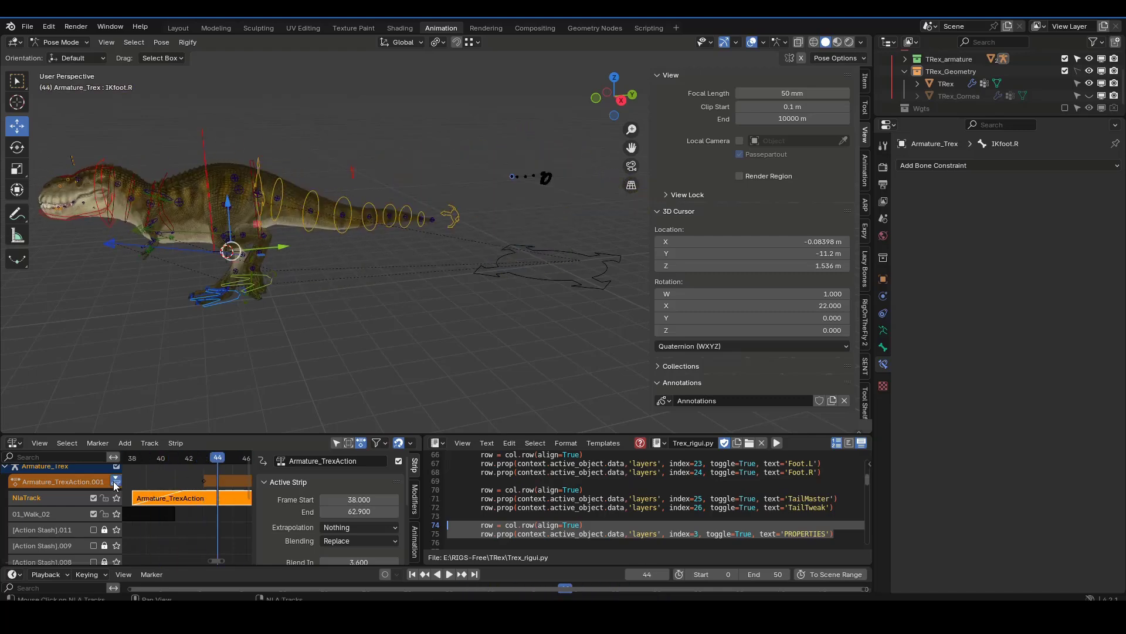
Push the Armature_TrexAction.001 action down into an NLA strip with a Blend In of 1.900 and play back the transition.
left_click(115, 482)
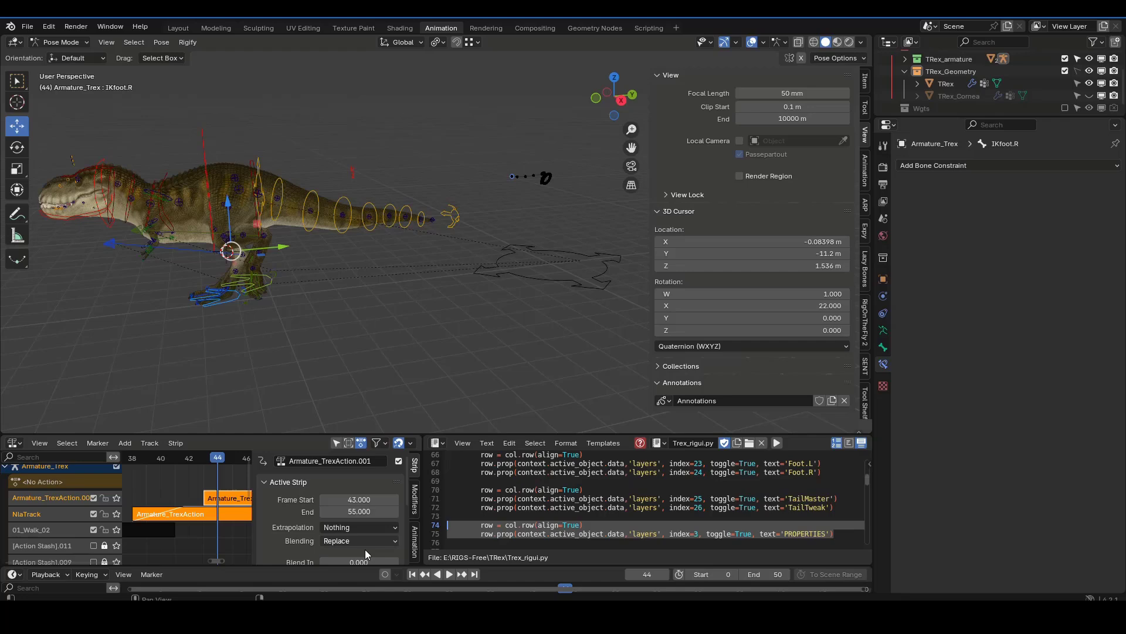
left_click_drag(352, 561, 399, 561)
key("space")
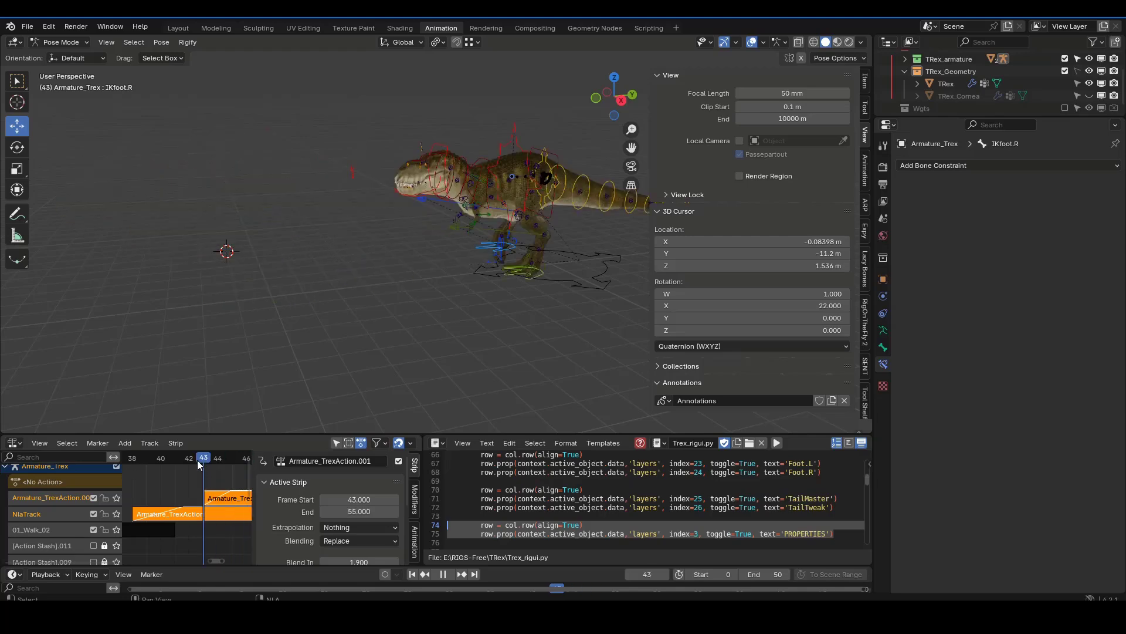
key("Escape")
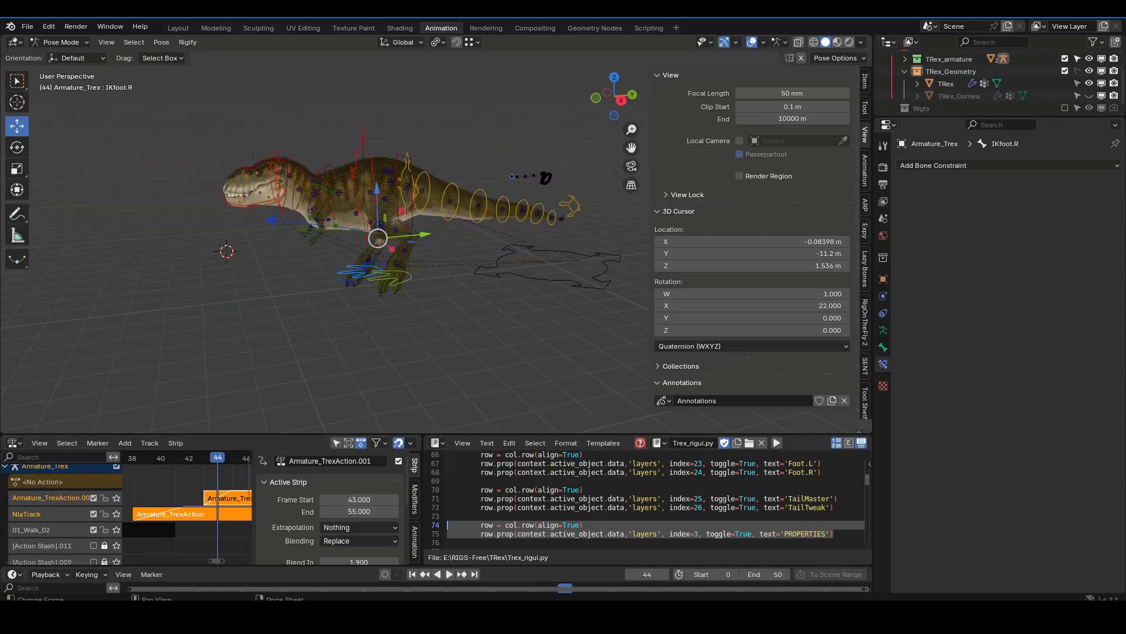